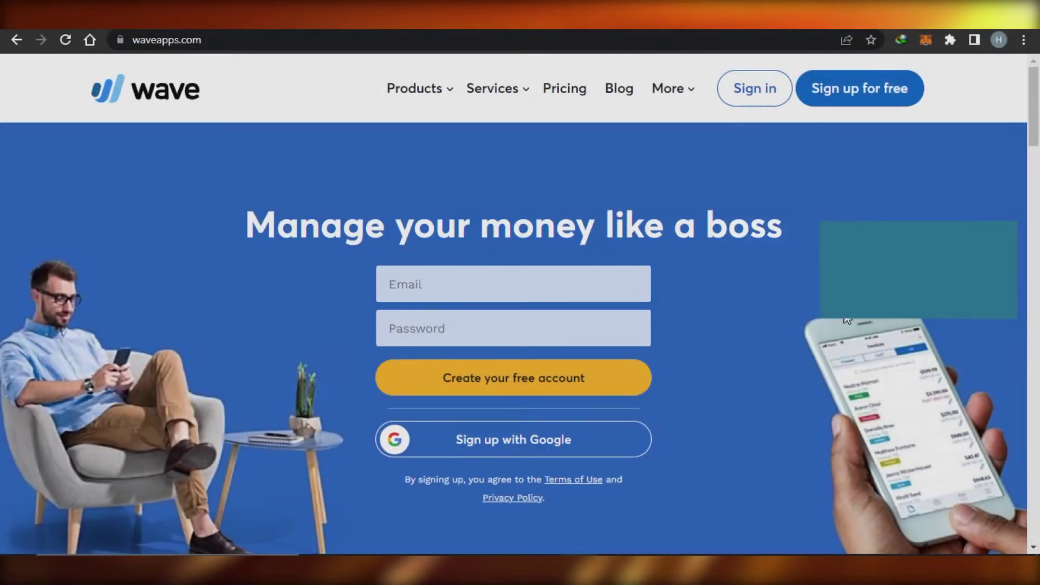
Browse Wave's home page, then sign up with a Google account.
scroll(1037, 200, down, 7)
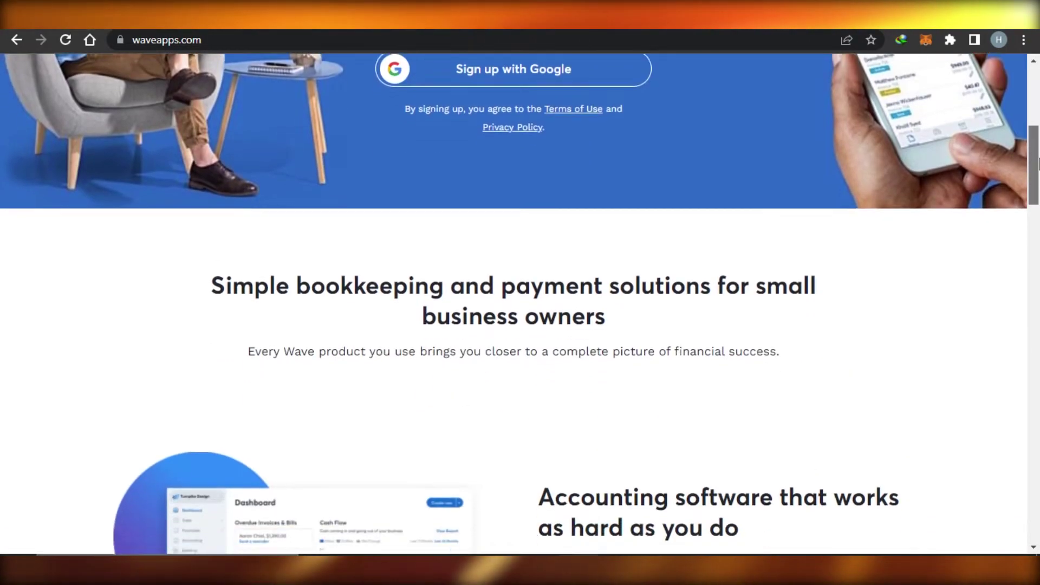
drag(1037, 162, 1037, 108)
scroll(1038, 108, down, 8)
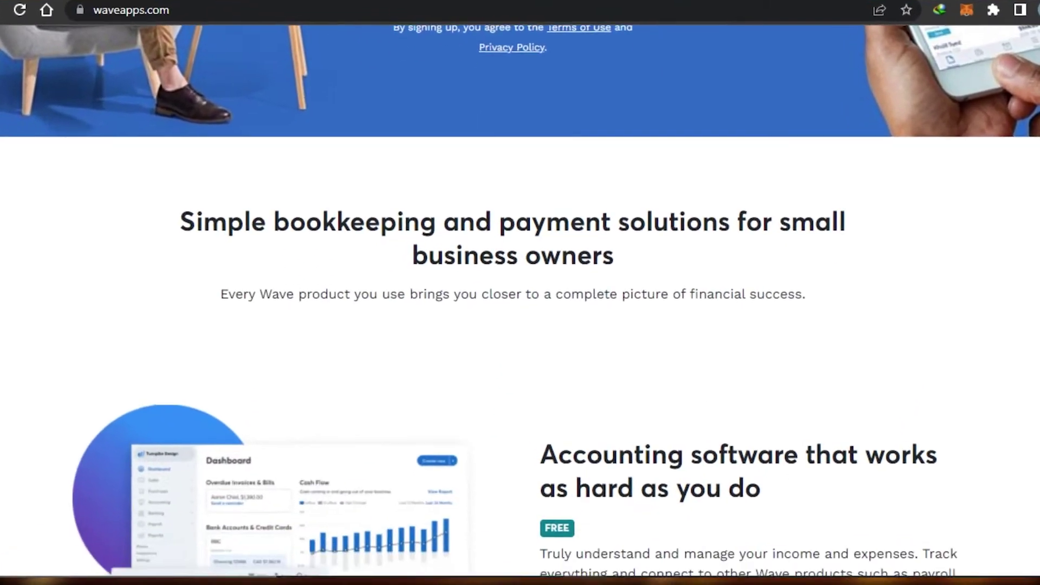
scroll(520, 292, down, 7)
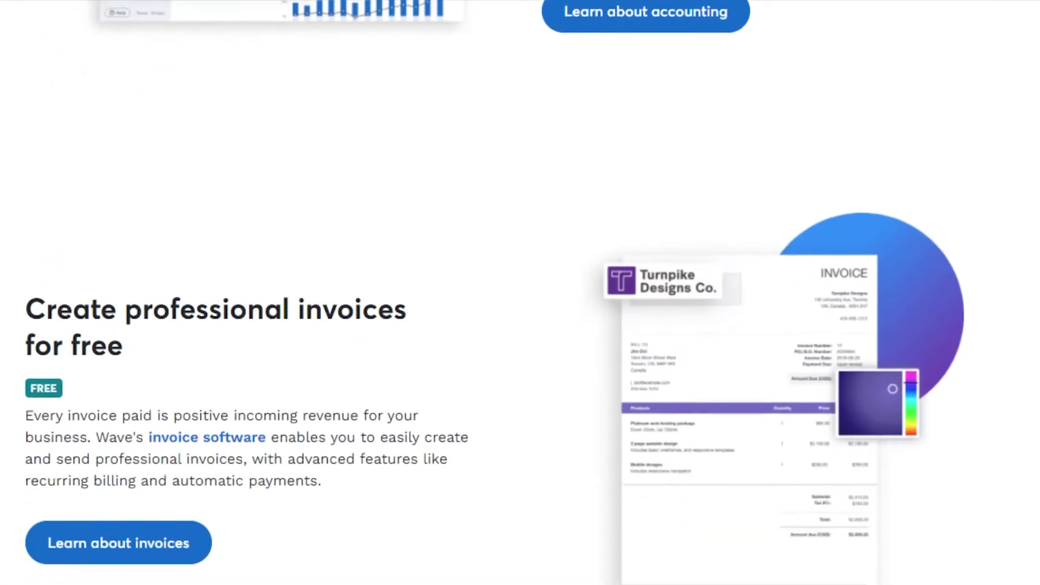
scroll(520, 292, down, 10)
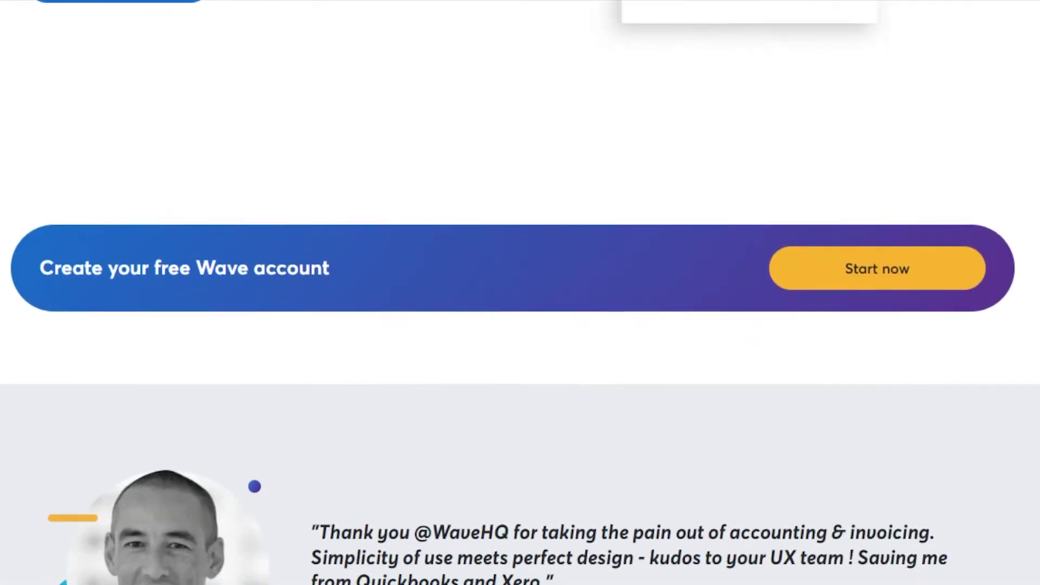
scroll(520, 293, up, 16)
scroll(520, 293, up, 12)
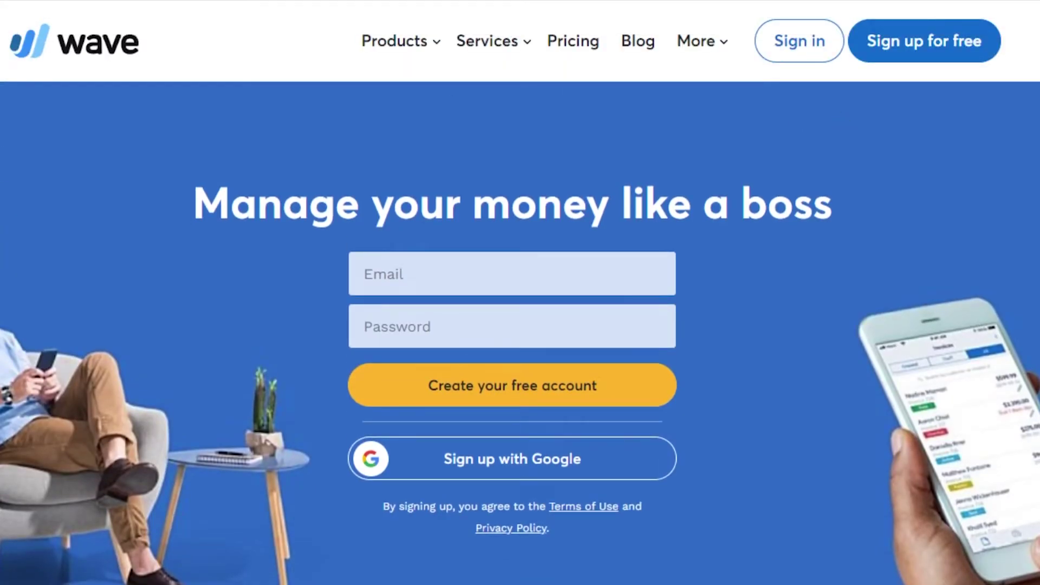
scroll(520, 292, down, 8)
scroll(520, 292, up, 8)
scroll(520, 293, down, 13)
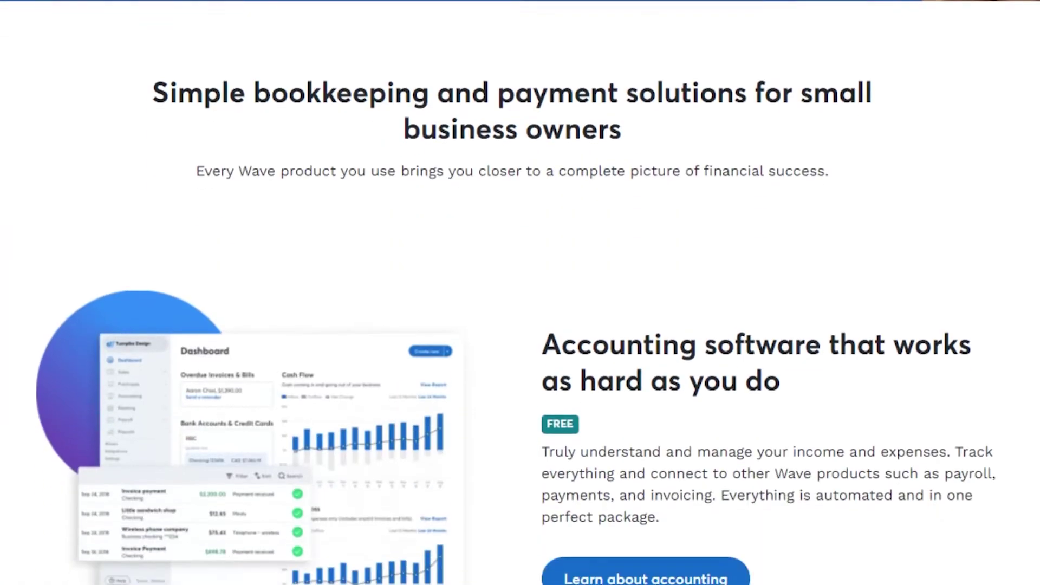
scroll(520, 292, down, 10)
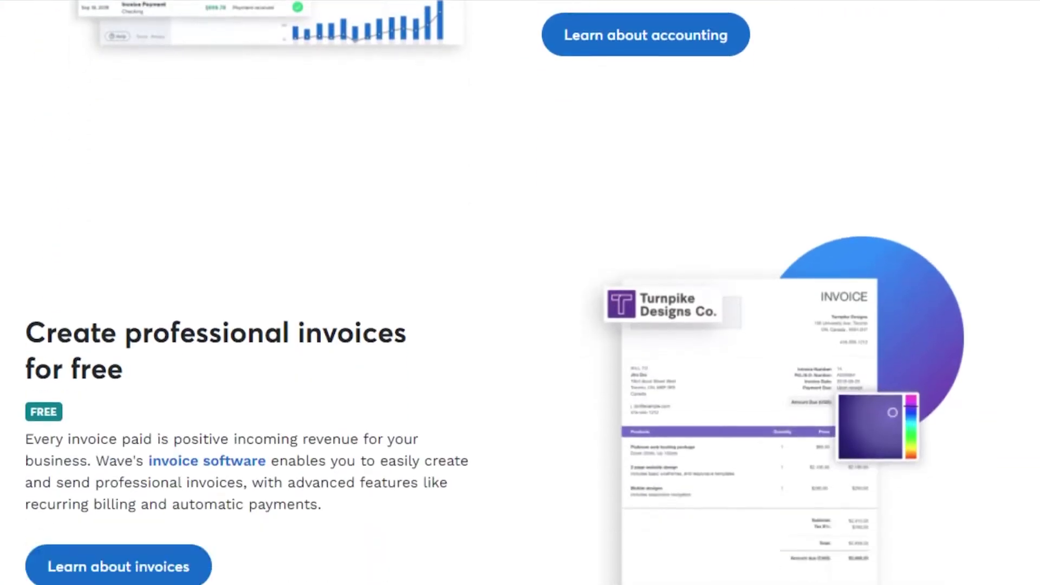
scroll(520, 292, down, 19)
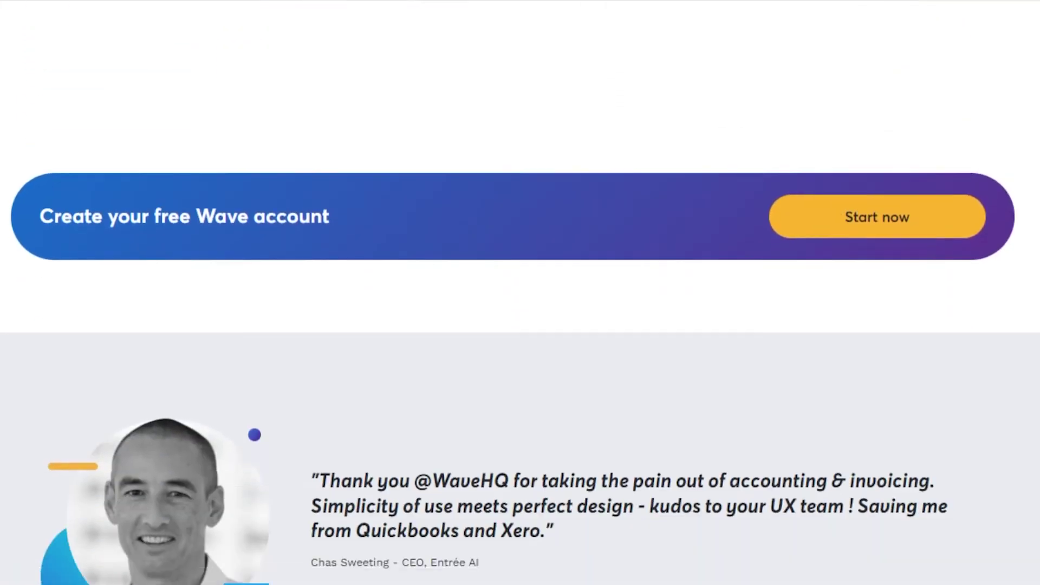
scroll(519, 292, up, 20)
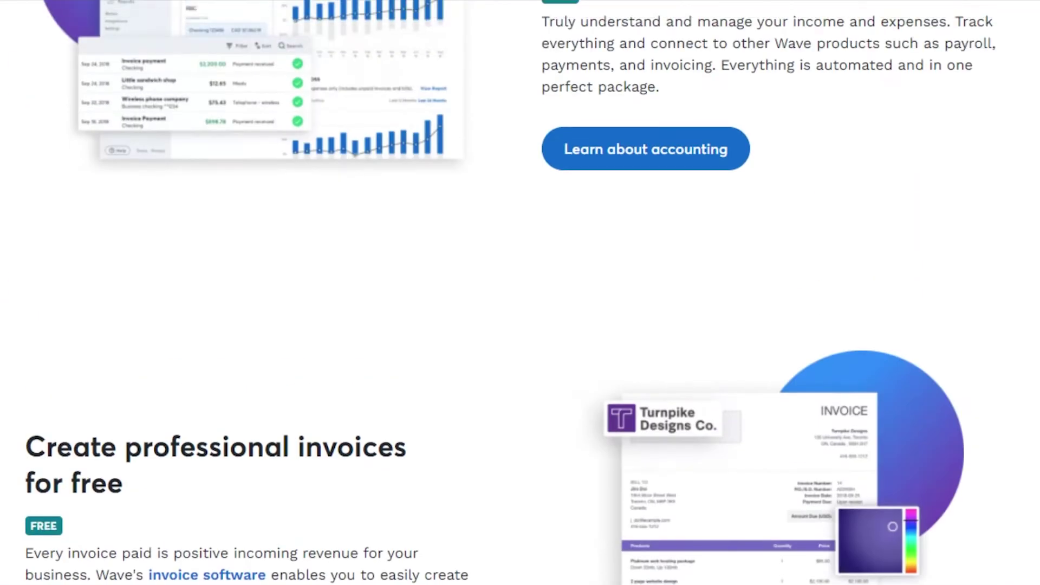
scroll(520, 293, up, 11)
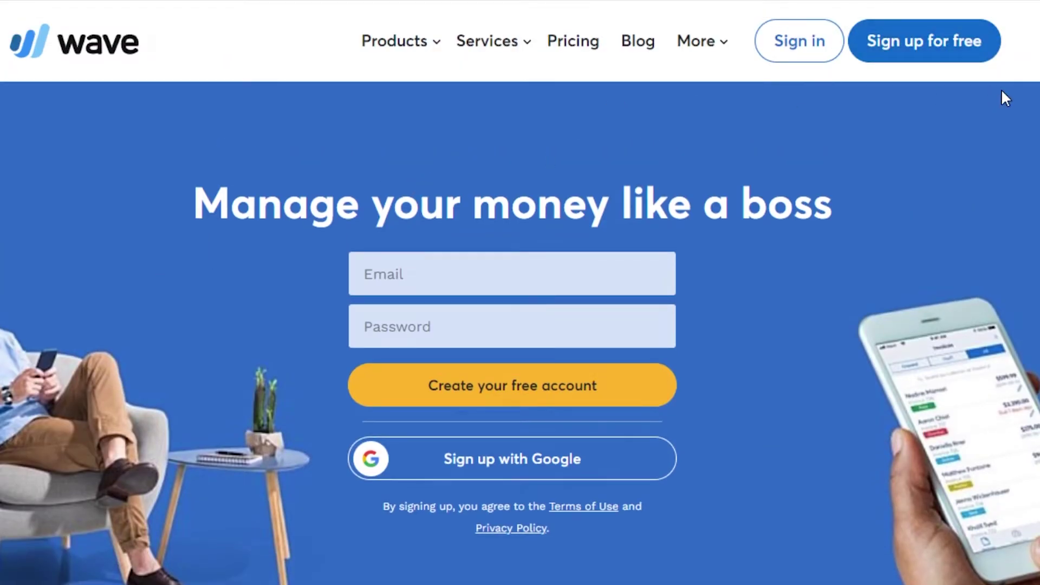
scroll(520, 292, down, 5)
scroll(520, 292, up, 5)
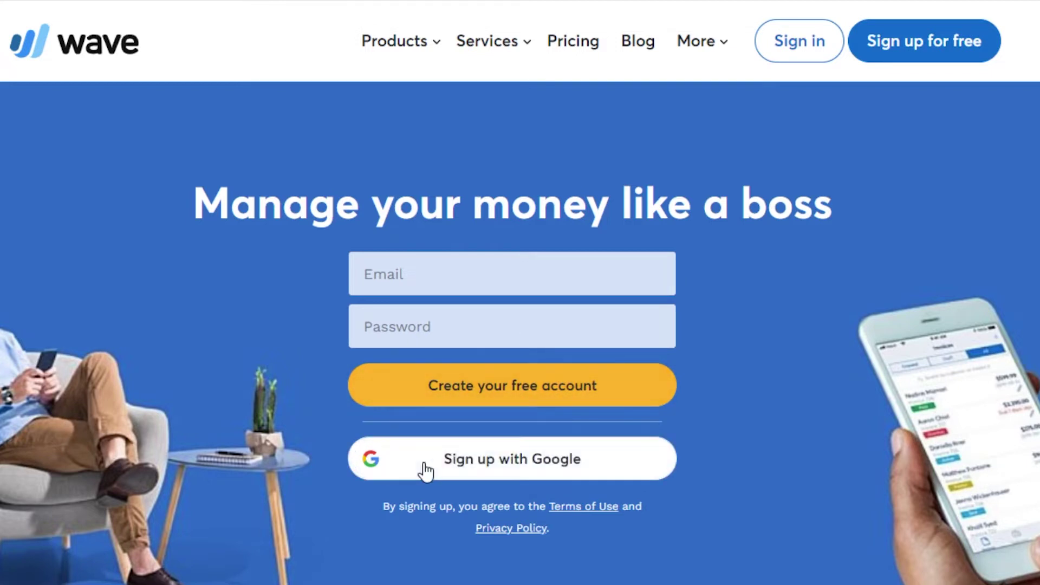
click(513, 467)
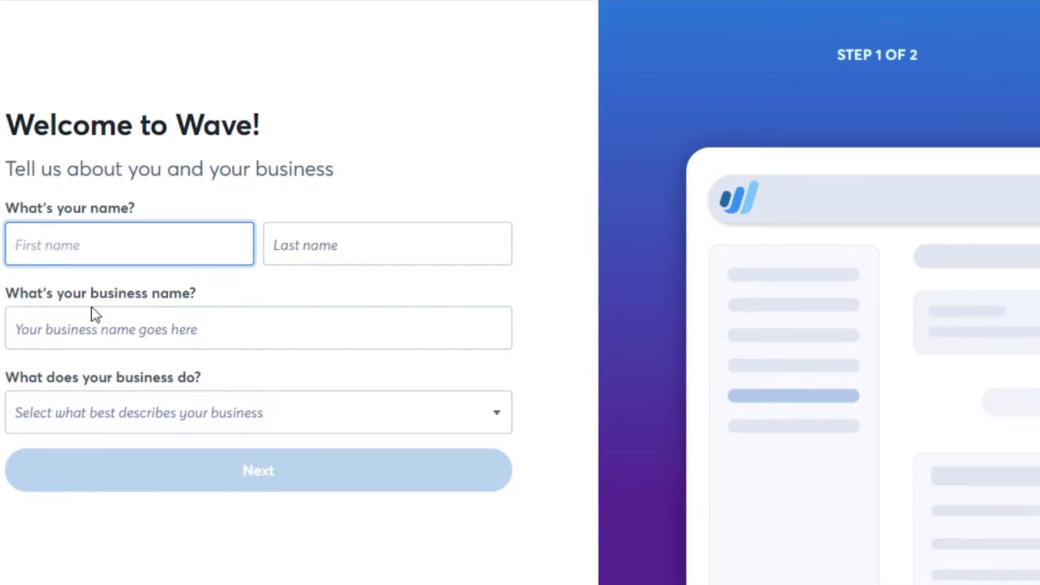
Enter business name 'How to Global' and business type Web, Tech & Media, then continue.
click(212, 321)
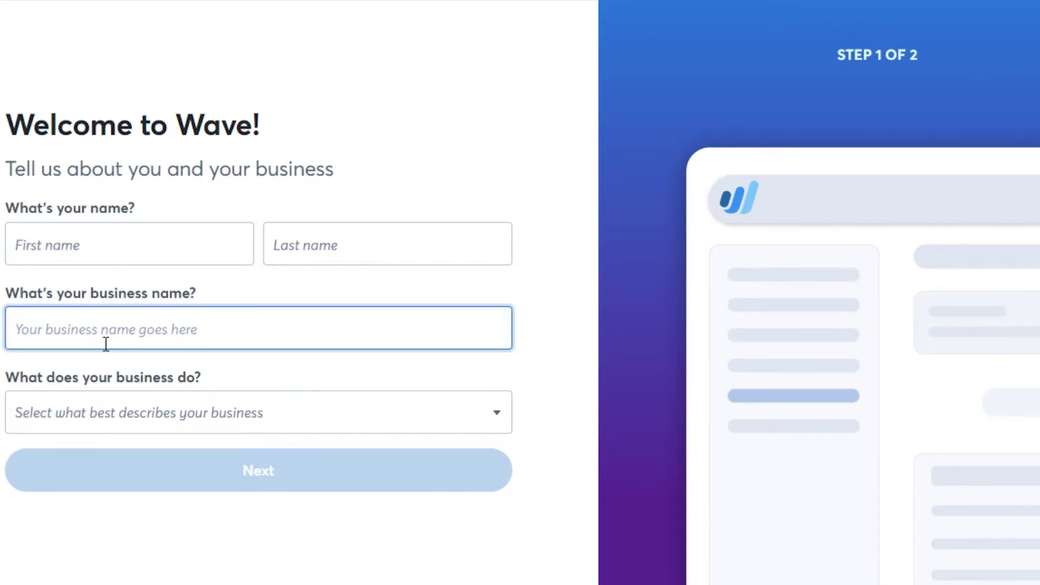
click(186, 421)
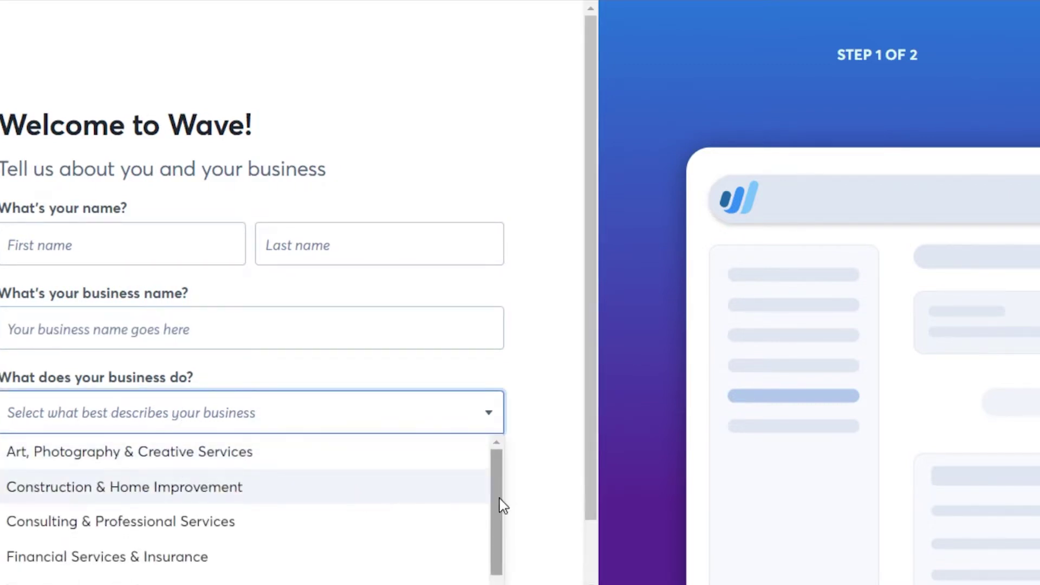
drag(590, 382, 592, 460)
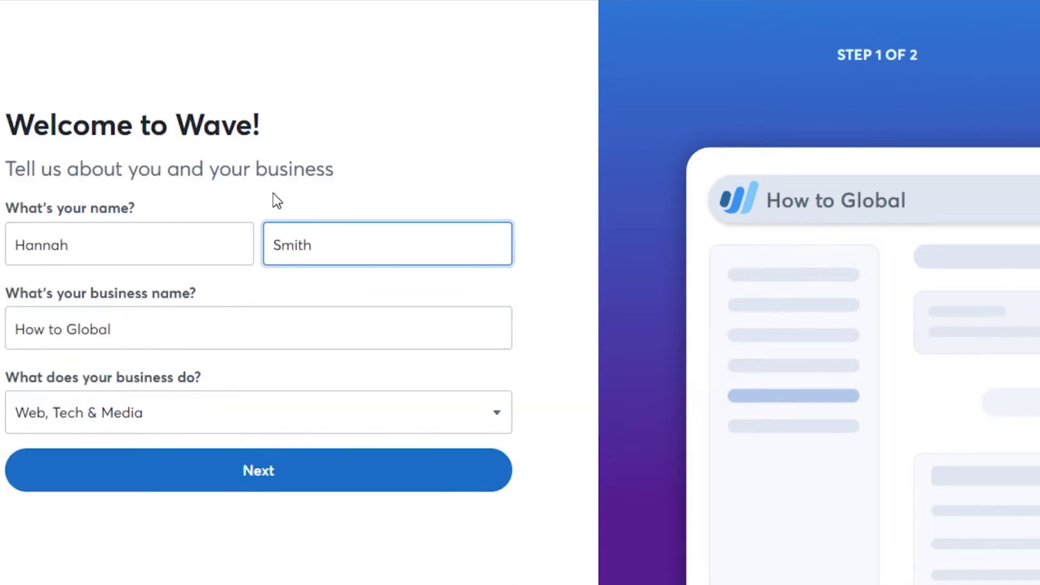
click(314, 484)
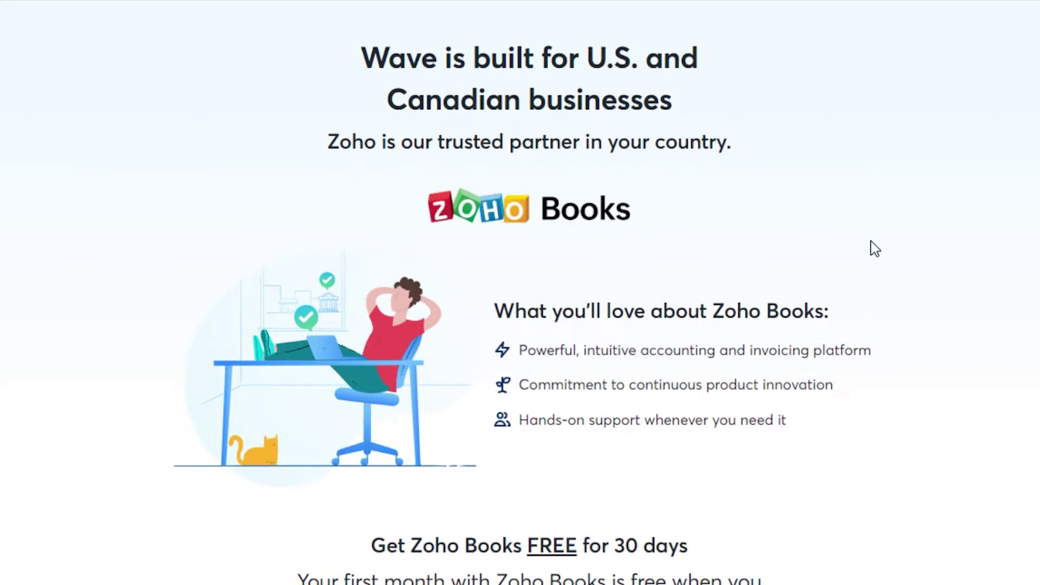
Scroll down the partner page and choose 'Get started with Zoho Books'.
scroll(520, 293, down, 2)
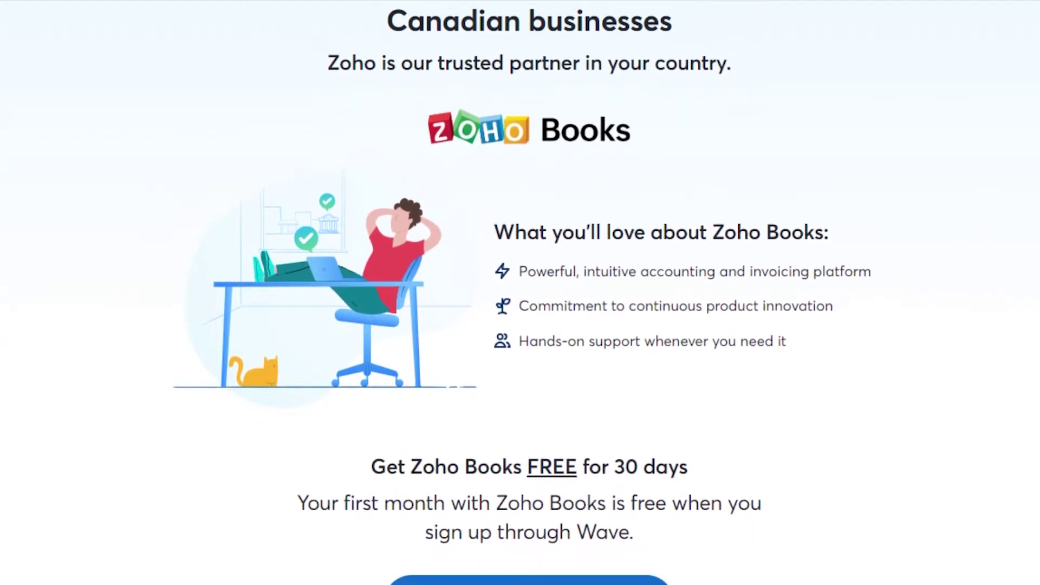
scroll(520, 292, down, 1)
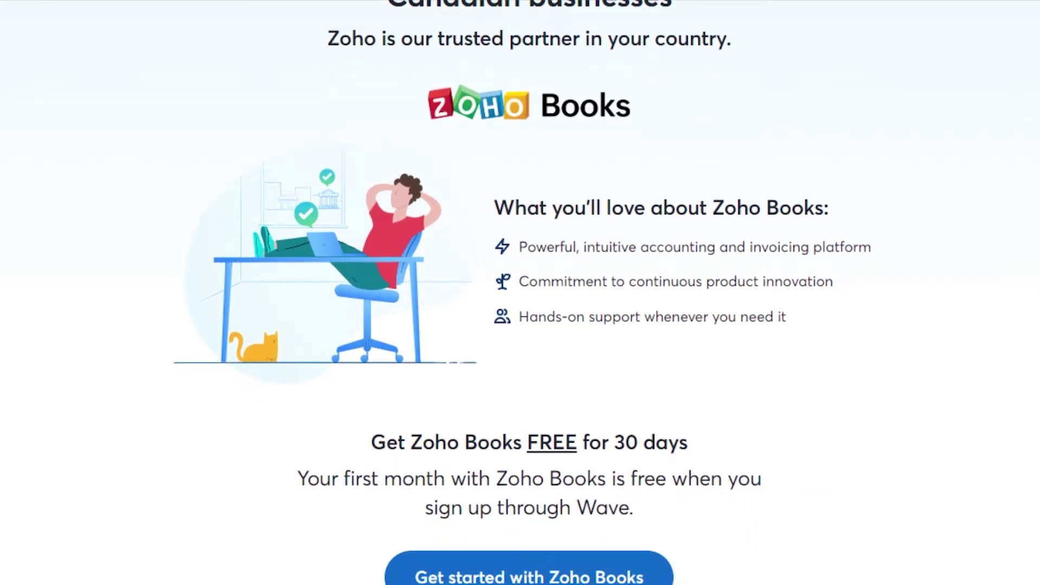
scroll(520, 293, down, 1)
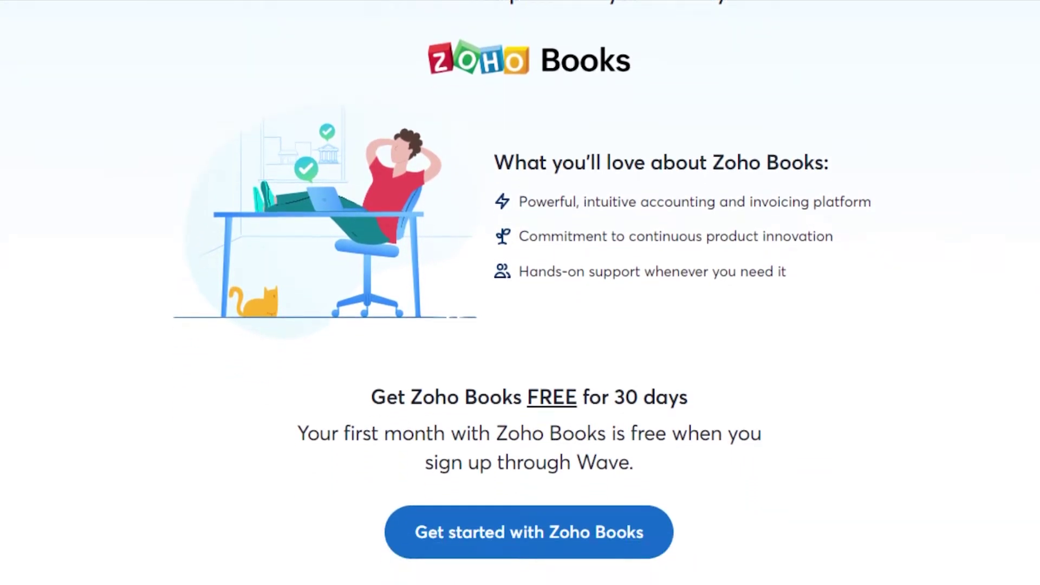
click(493, 555)
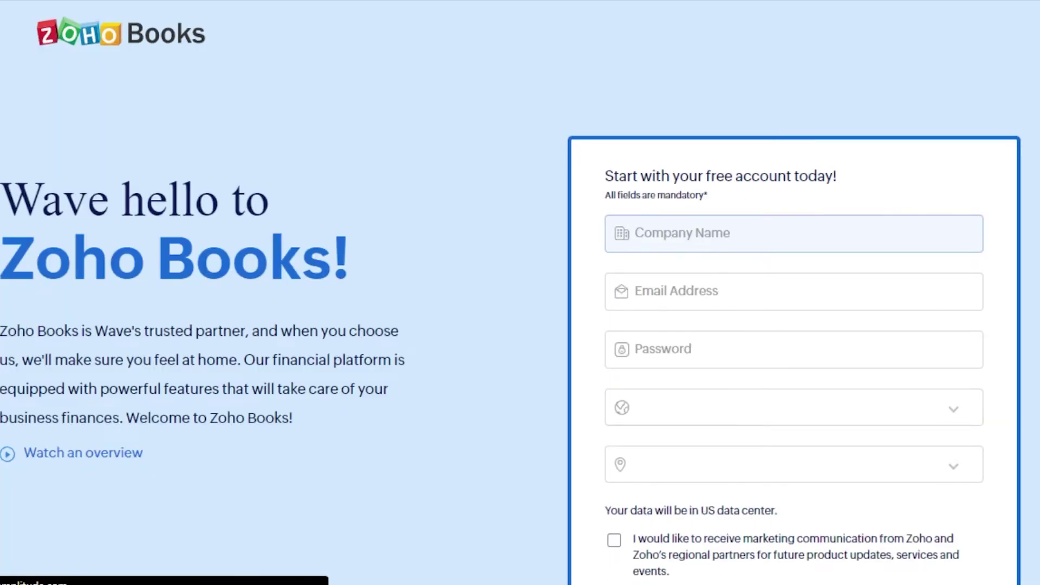
Choose Pakistan as the country, accept the Terms of Service and complete the sign-up.
scroll(520, 292, down, 5)
scroll(519, 293, up, 5)
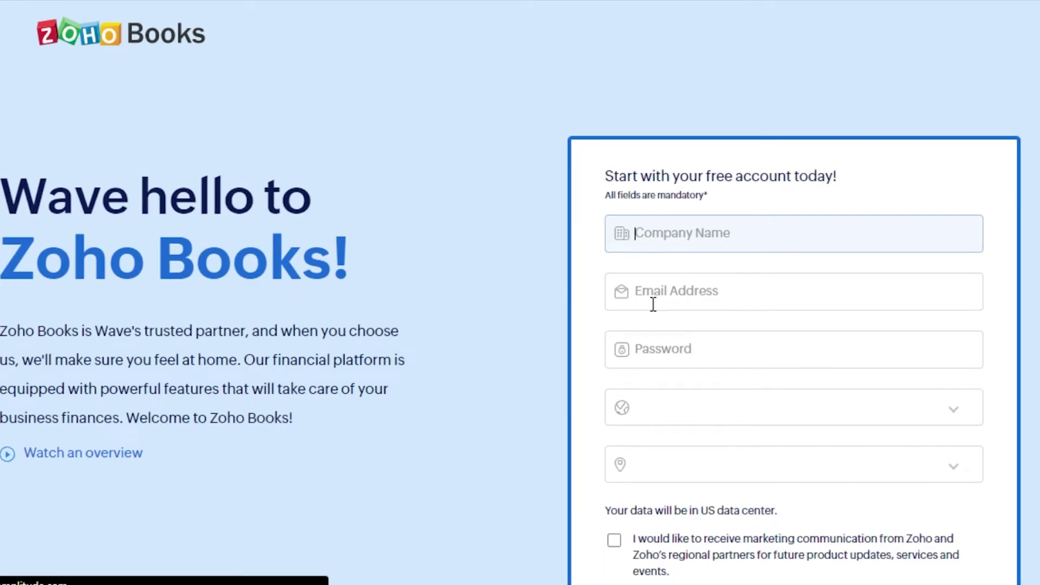
click(847, 411)
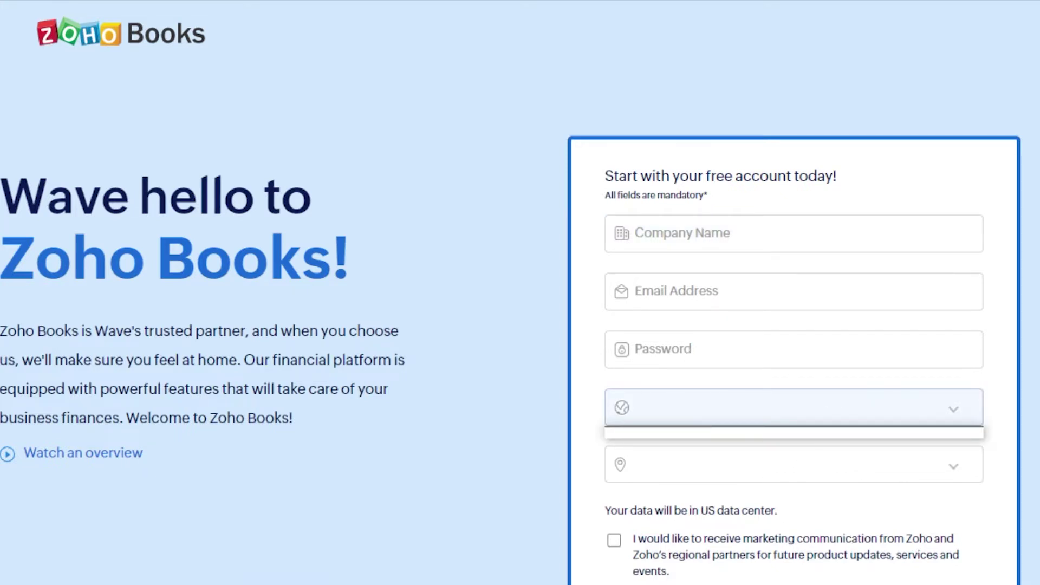
scroll(964, 125, down, 5)
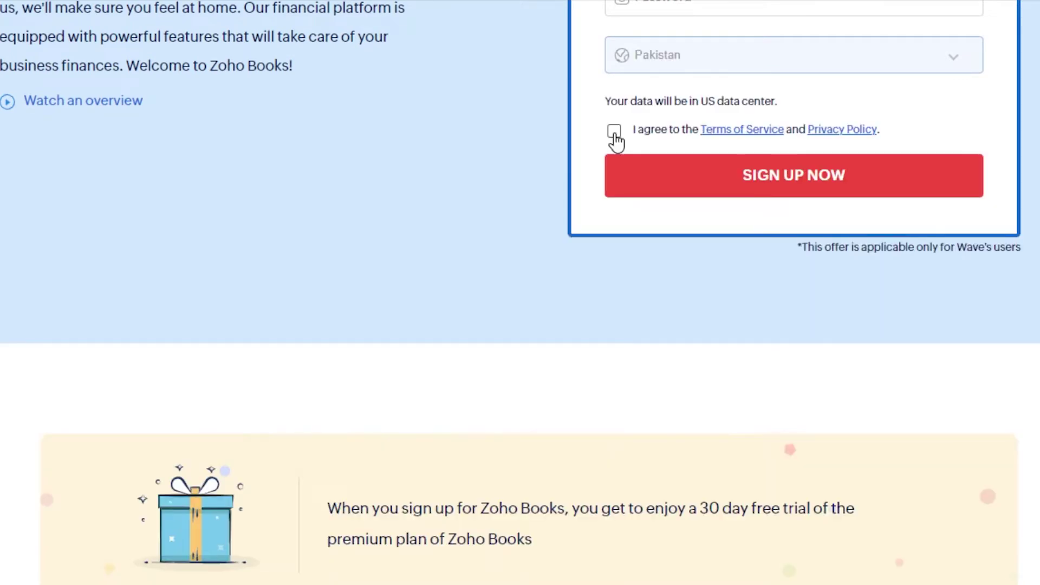
click(614, 132)
scroll(614, 132, up, 5)
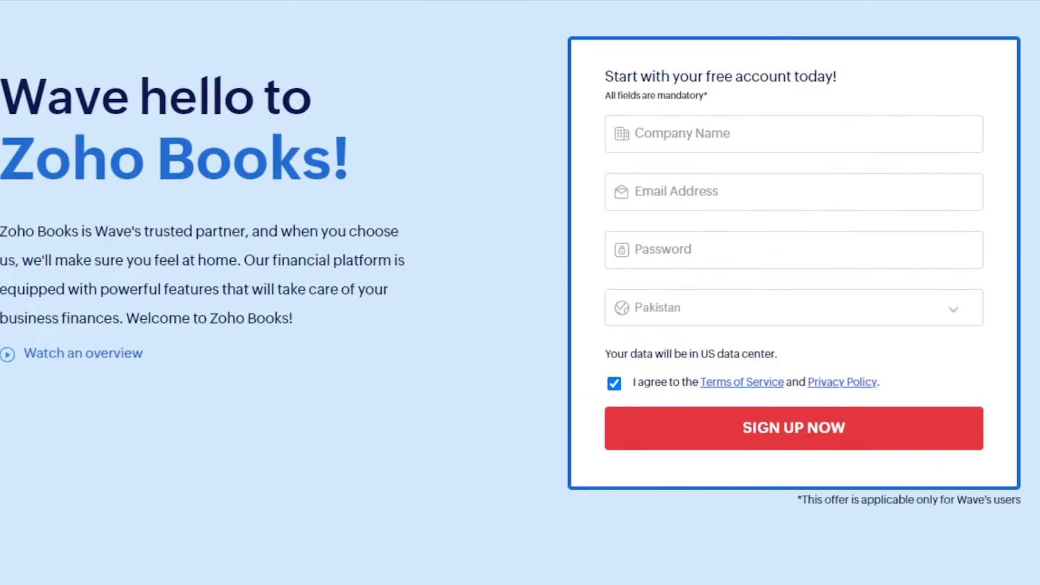
scroll(520, 292, down, 15)
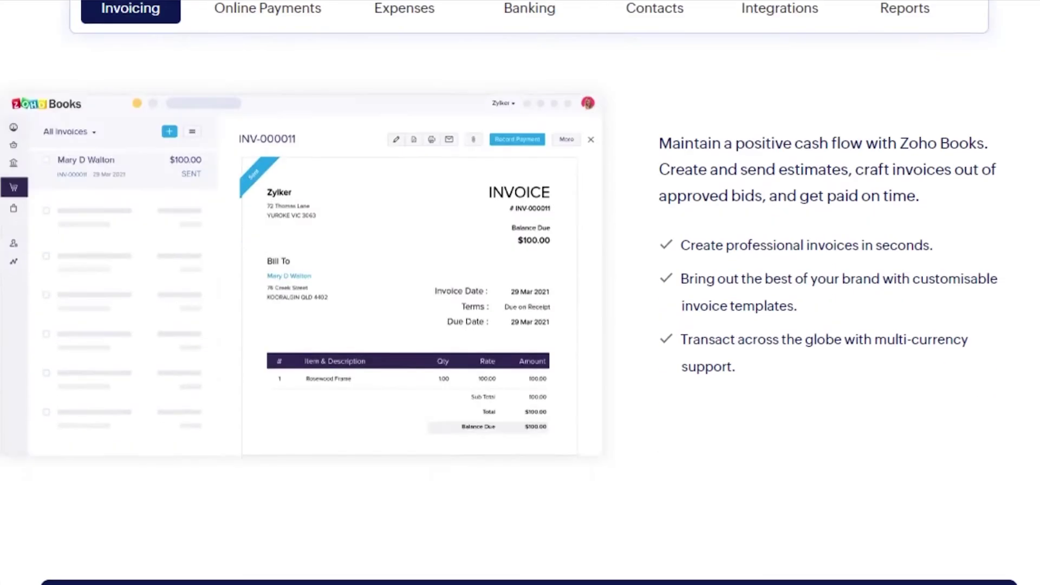
scroll(520, 292, down, 2)
scroll(520, 292, up, 4)
scroll(520, 293, down, 2)
scroll(520, 292, up, 1)
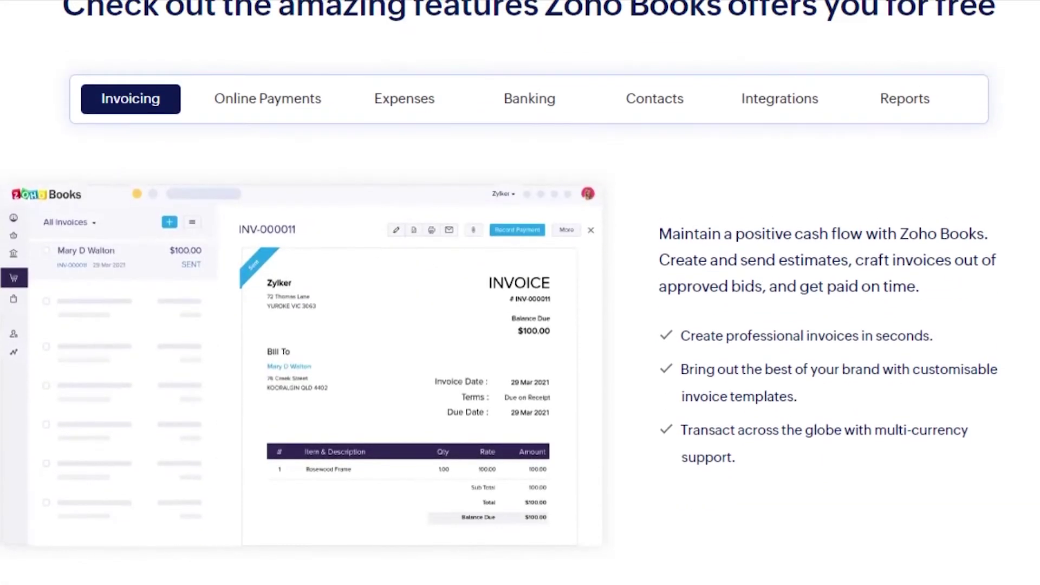
scroll(520, 292, up, 1)
scroll(520, 292, down, 2)
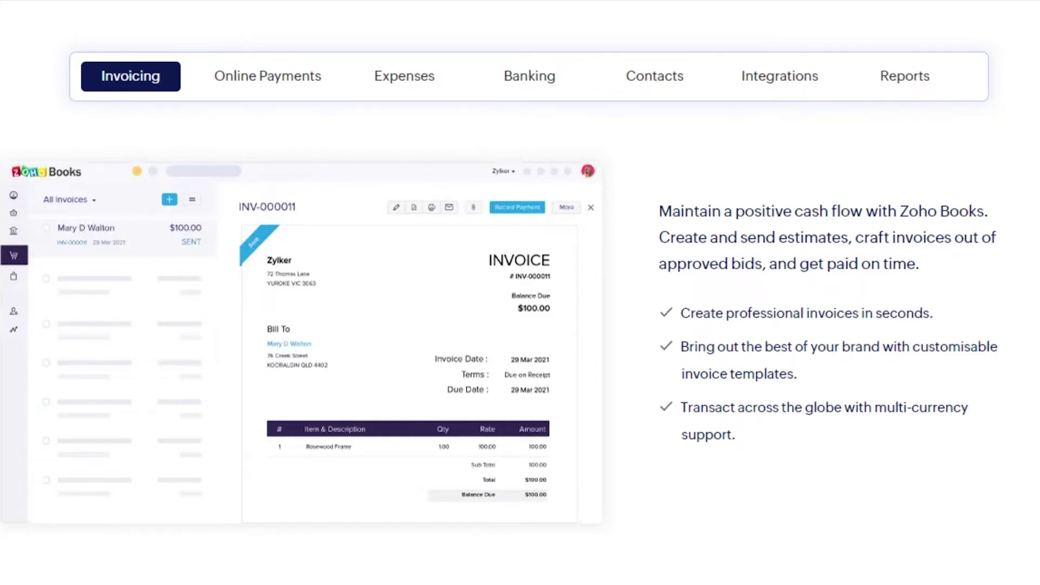
scroll(520, 293, down, 10)
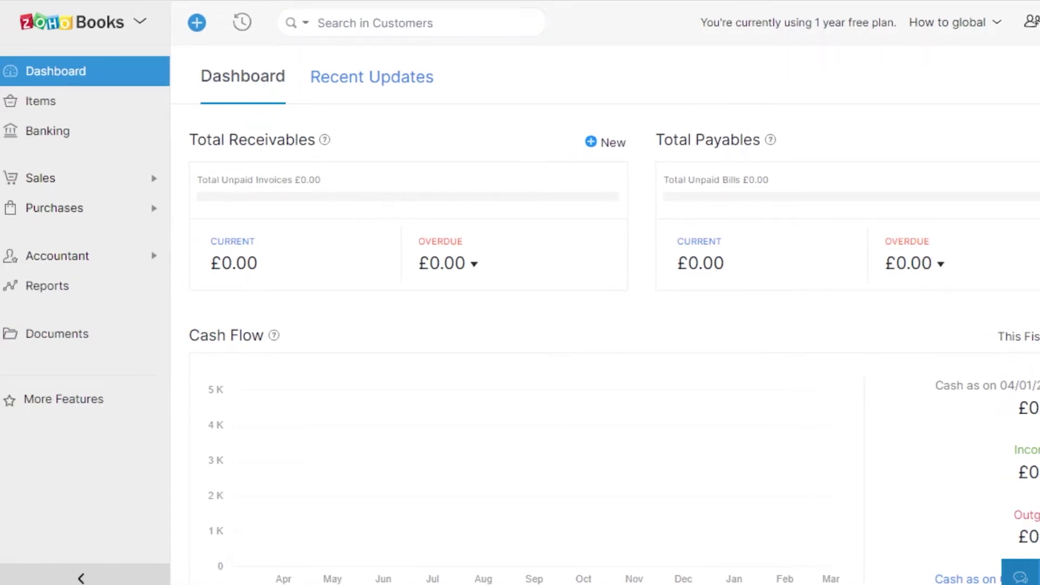
Review the receivables, cash flow, income and bank widgets, then go to Items.
scroll(605, 325, down, 7)
scroll(605, 325, up, 7)
scroll(604, 342, down, 13)
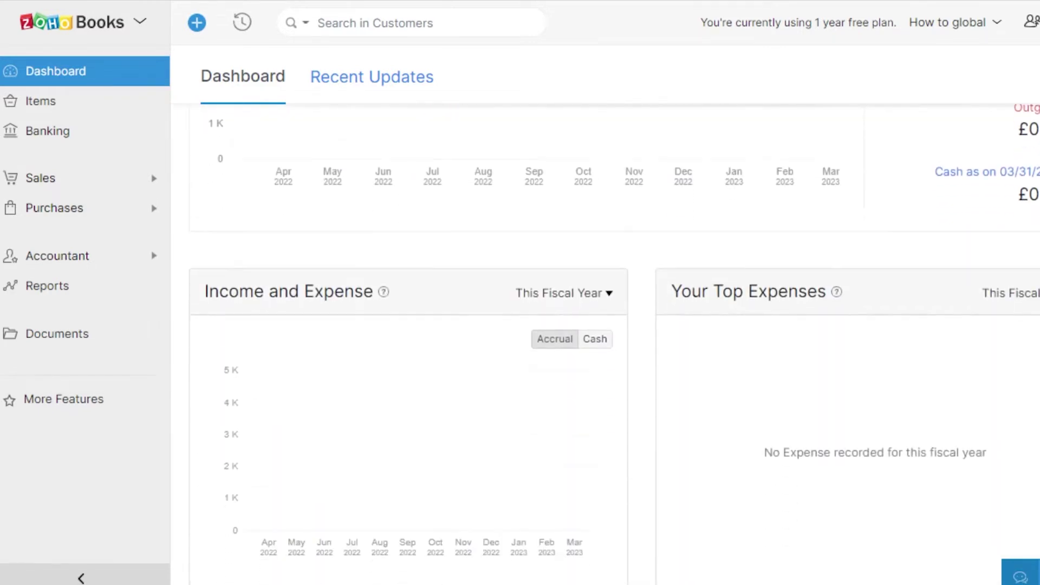
scroll(605, 341, down, 10)
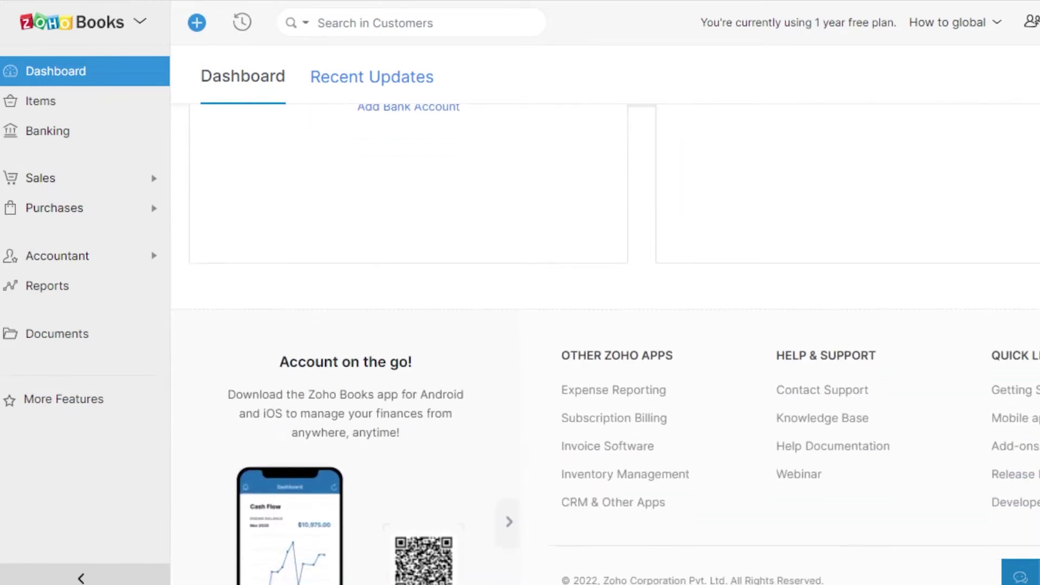
scroll(605, 342, up, 10)
scroll(604, 341, down, 1)
scroll(605, 341, down, 6)
scroll(605, 341, up, 12)
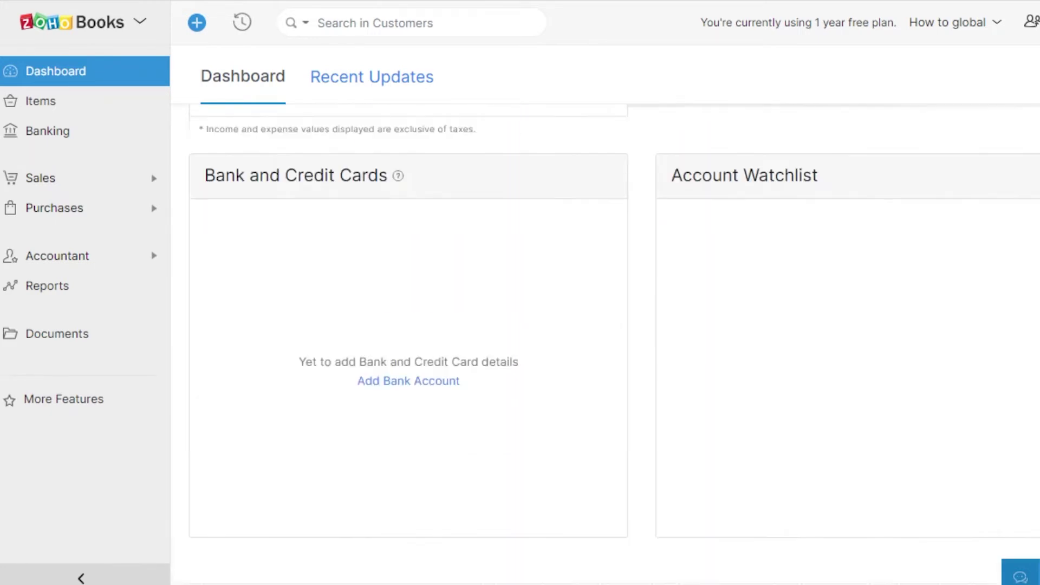
scroll(605, 341, up, 3)
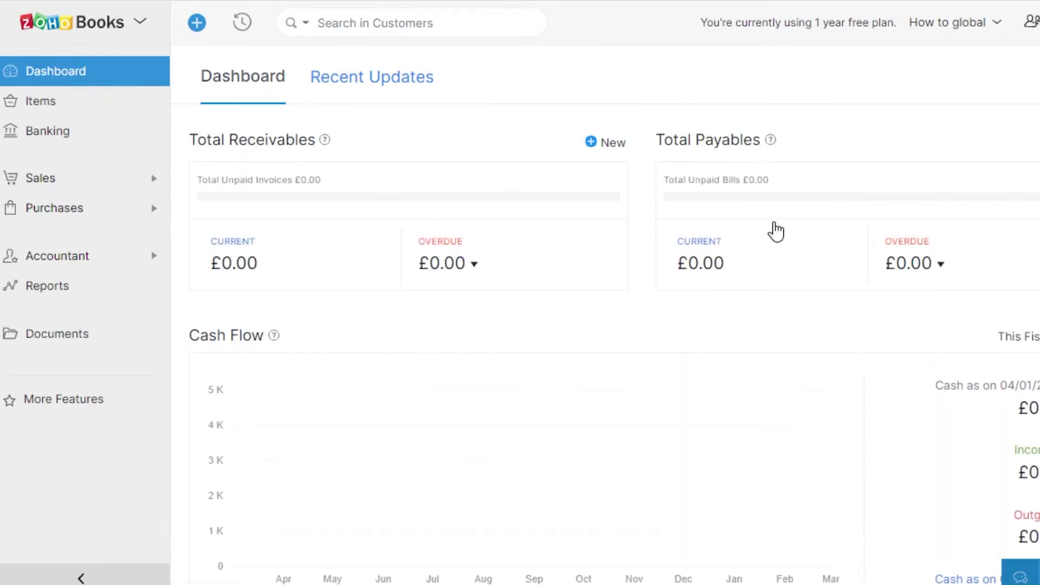
click(40, 101)
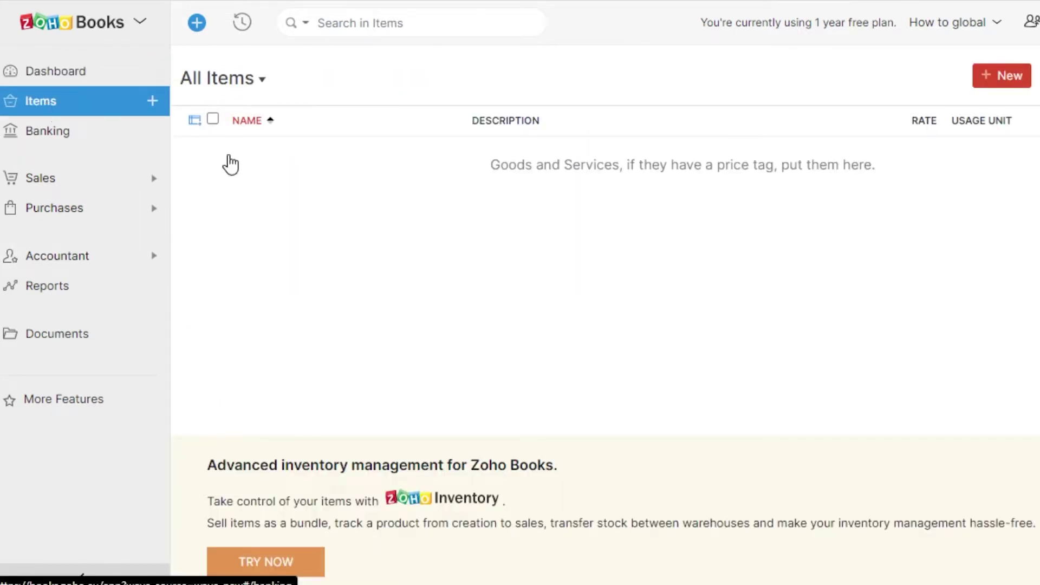
Browse Banking, Sales, Purchases, Accountant and Reports, then show the new-receivable options on the Dashboard.
click(58, 136)
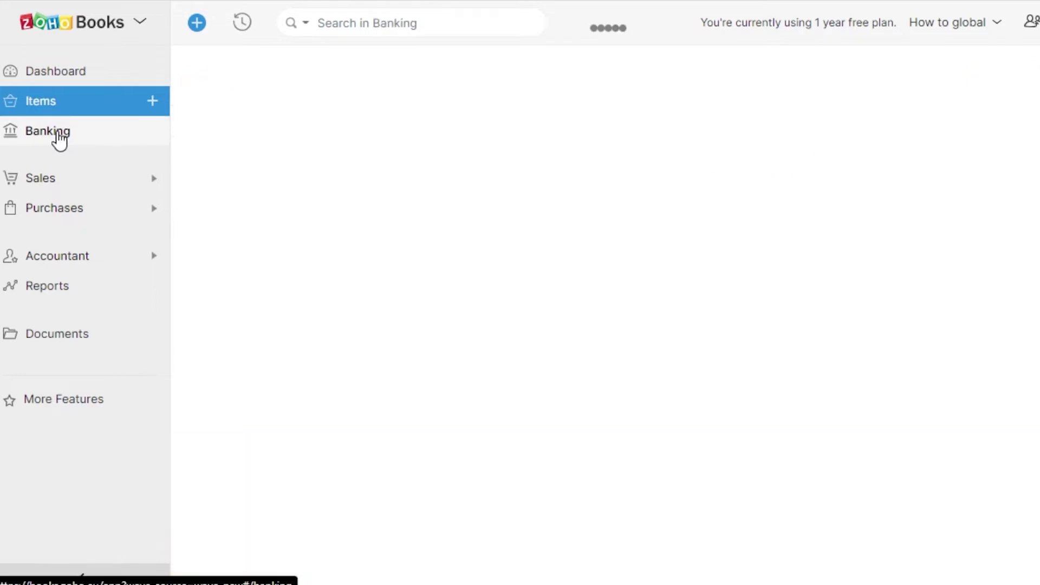
click(50, 184)
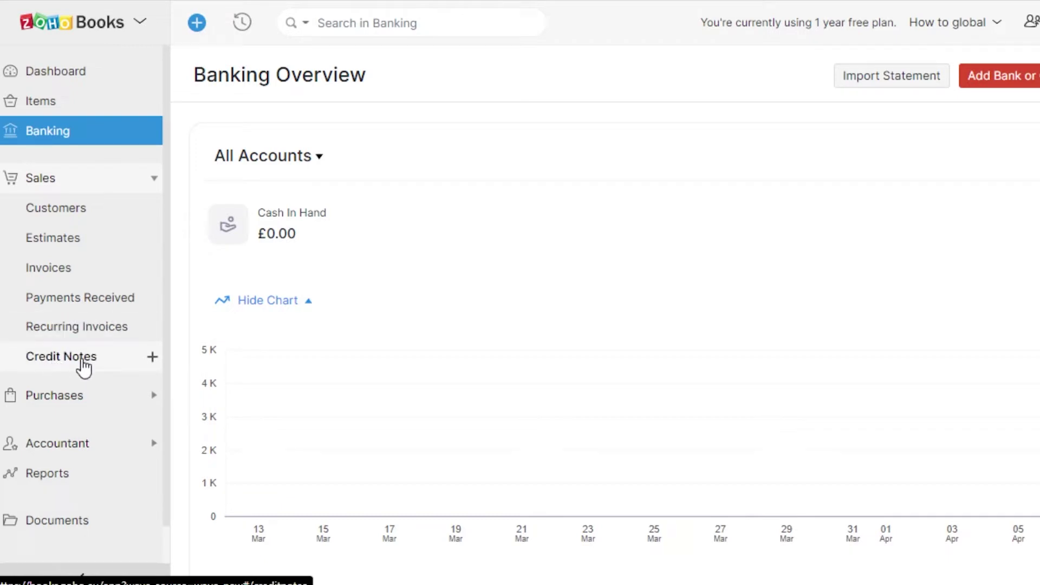
click(84, 412)
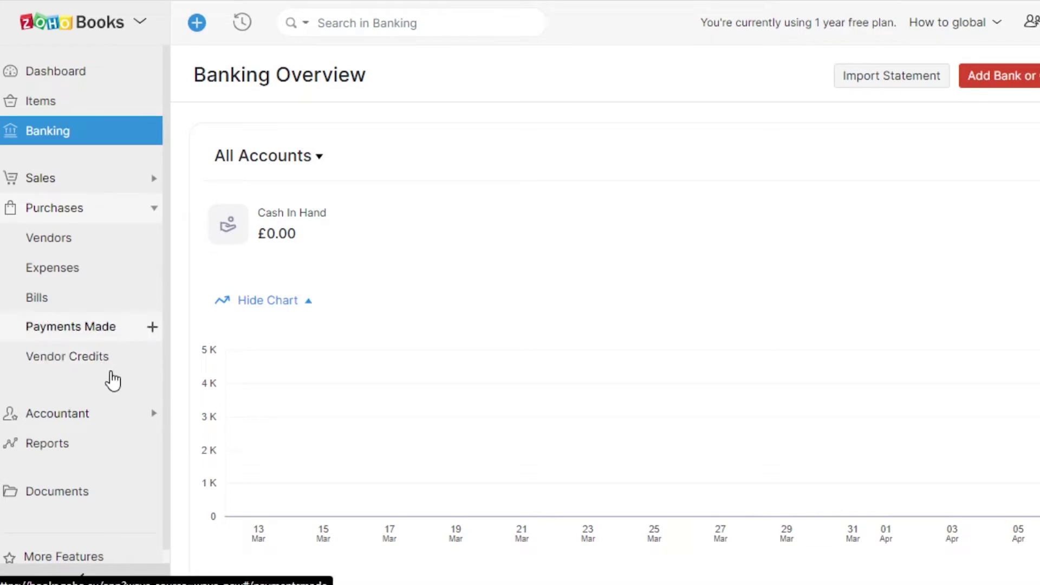
click(101, 415)
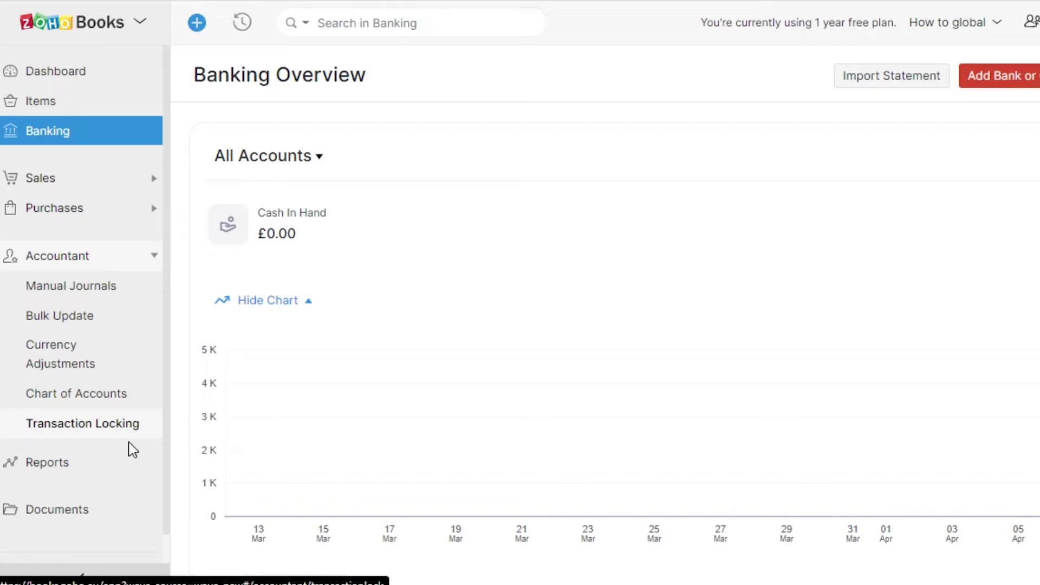
click(126, 458)
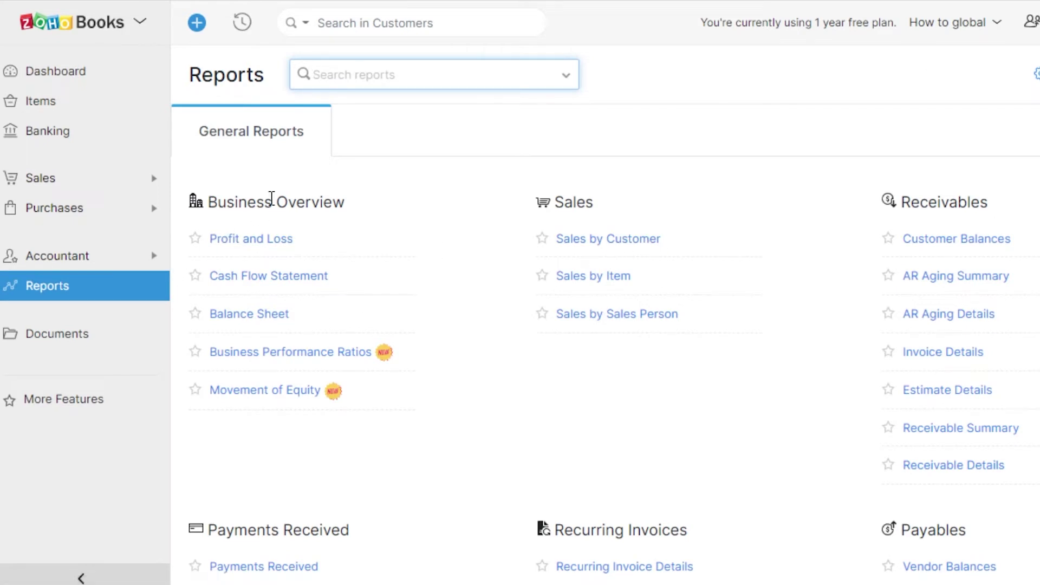
click(62, 76)
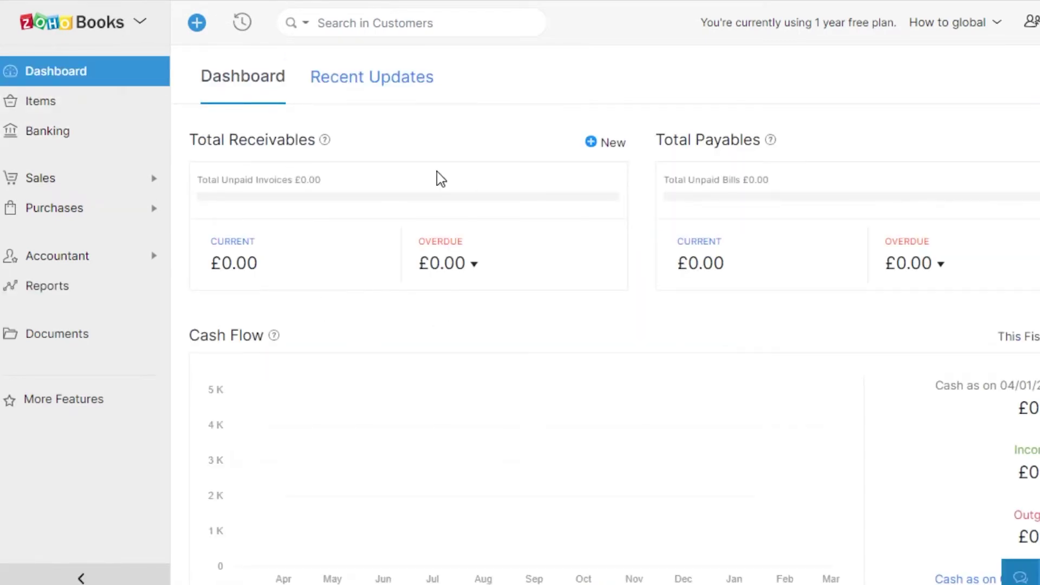
click(590, 150)
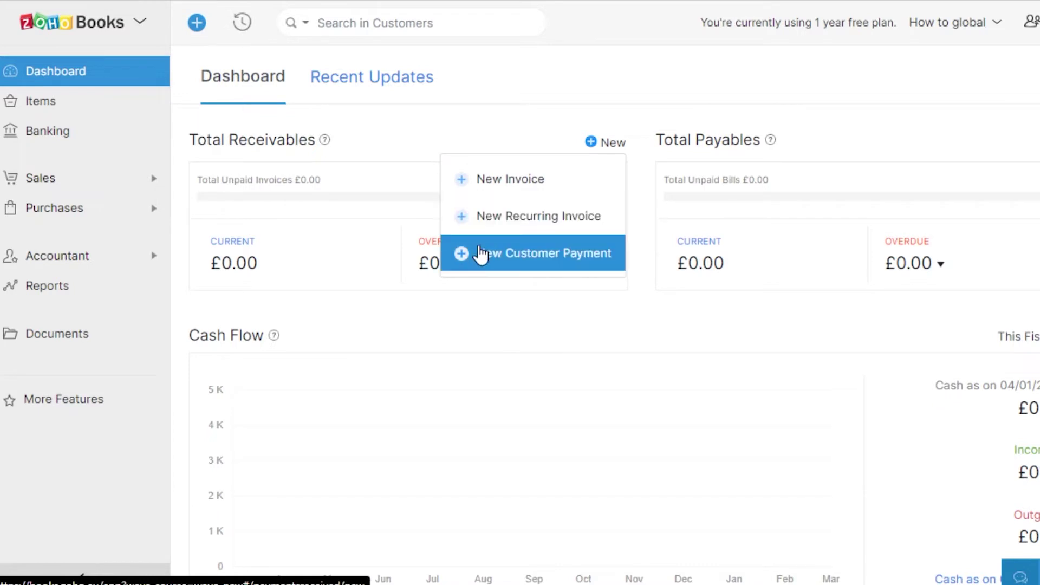
Start a new invoice and create a new customer from the customer list.
click(481, 194)
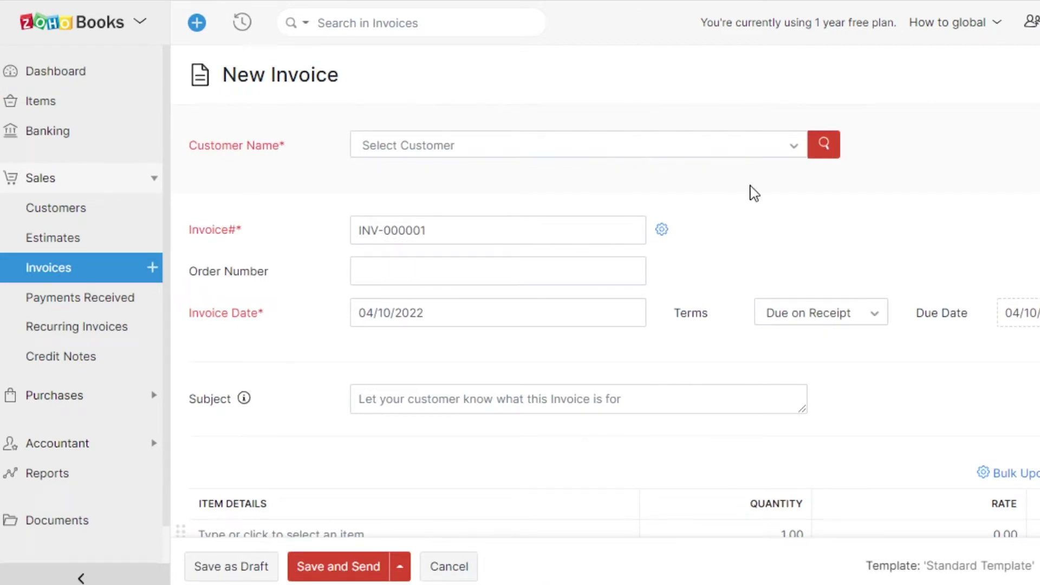
scroll(606, 292, down, 5)
scroll(607, 292, up, 5)
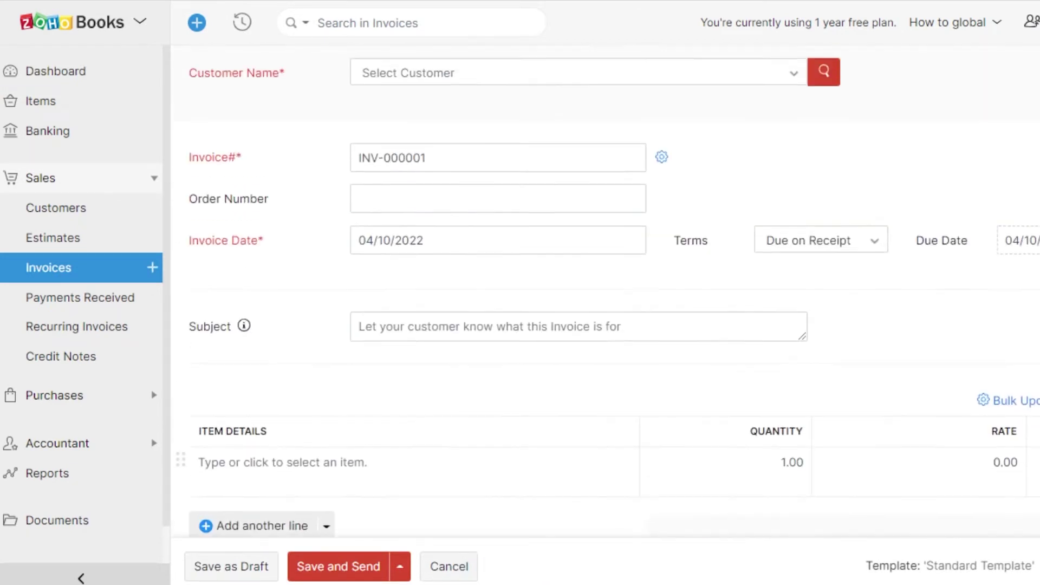
click(481, 145)
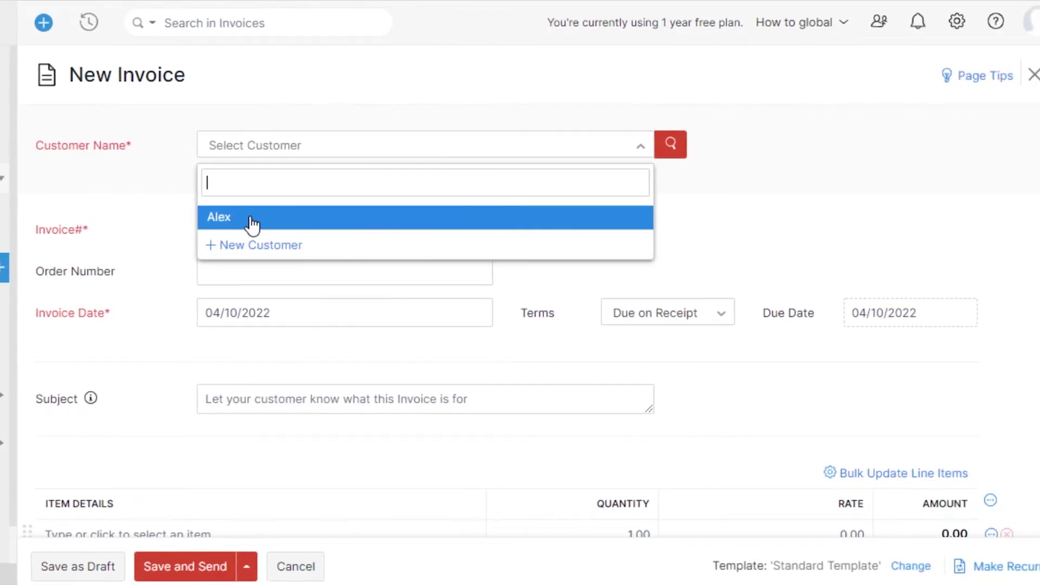
click(234, 247)
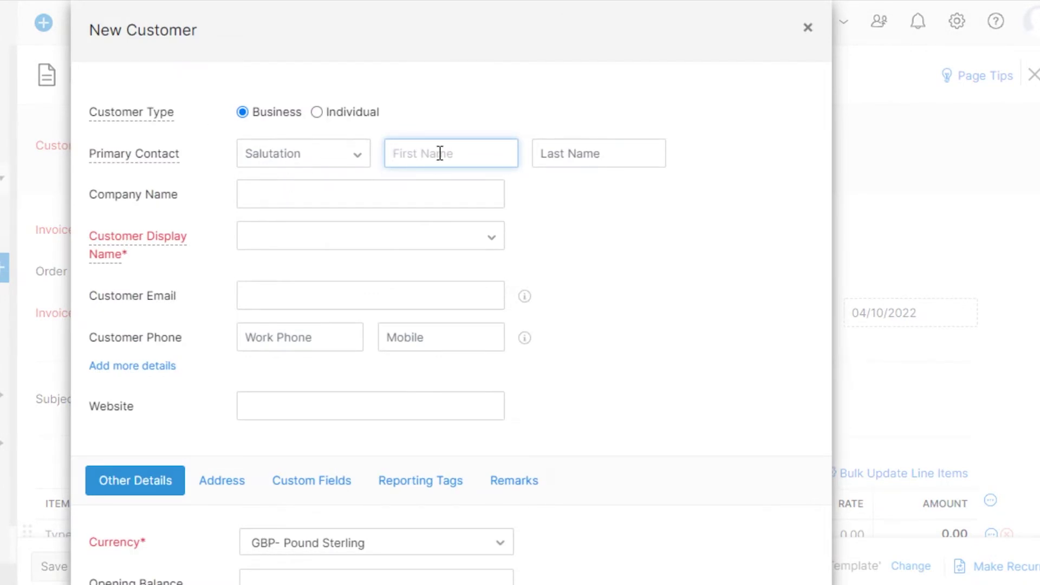
Enter the customer's first and last name, company 'Meta', and full name as display name.
key(Tab)
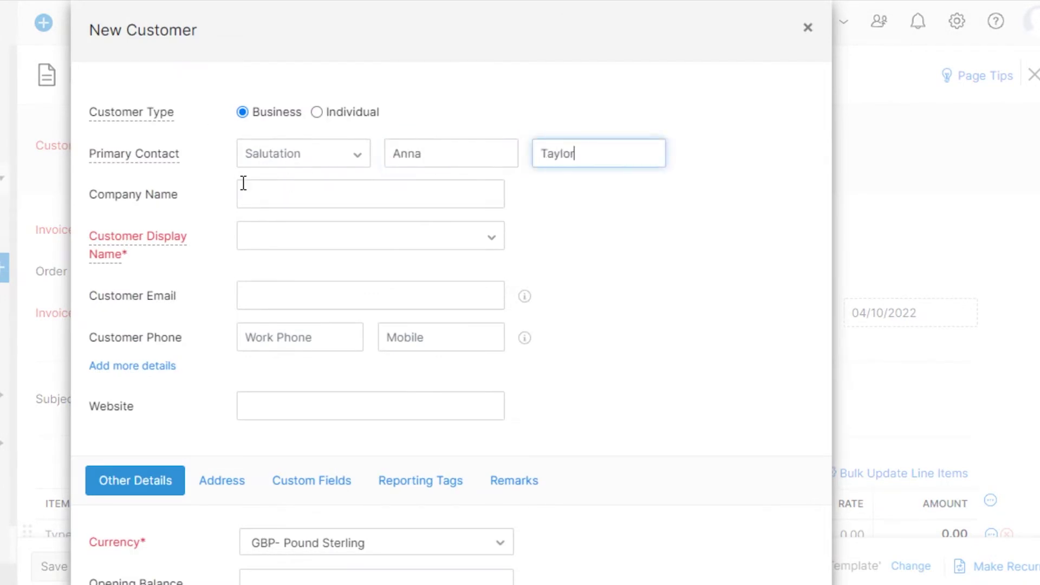
click(265, 185)
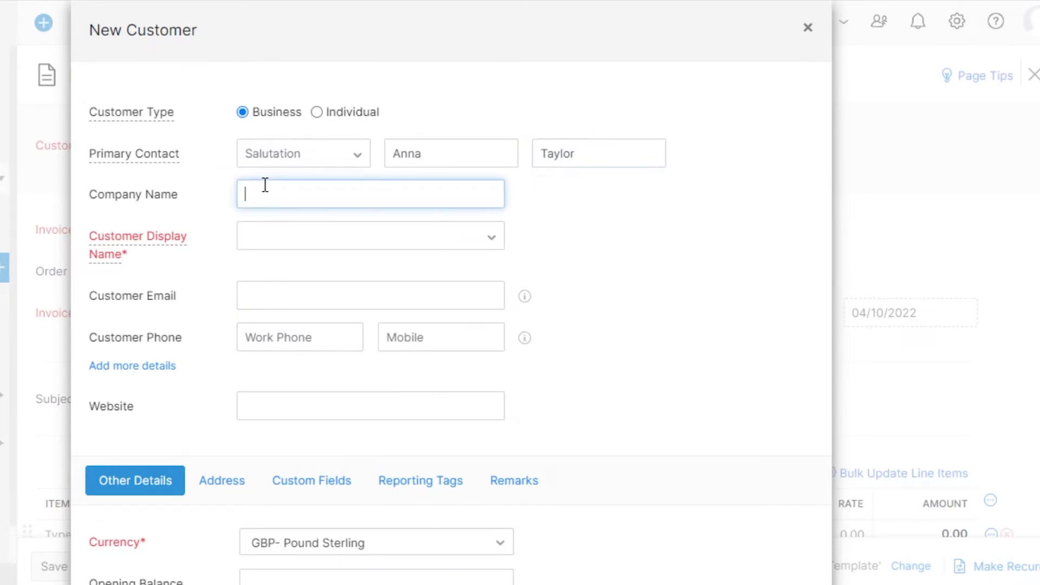
text(Meta)
click(288, 237)
click(289, 262)
click(290, 292)
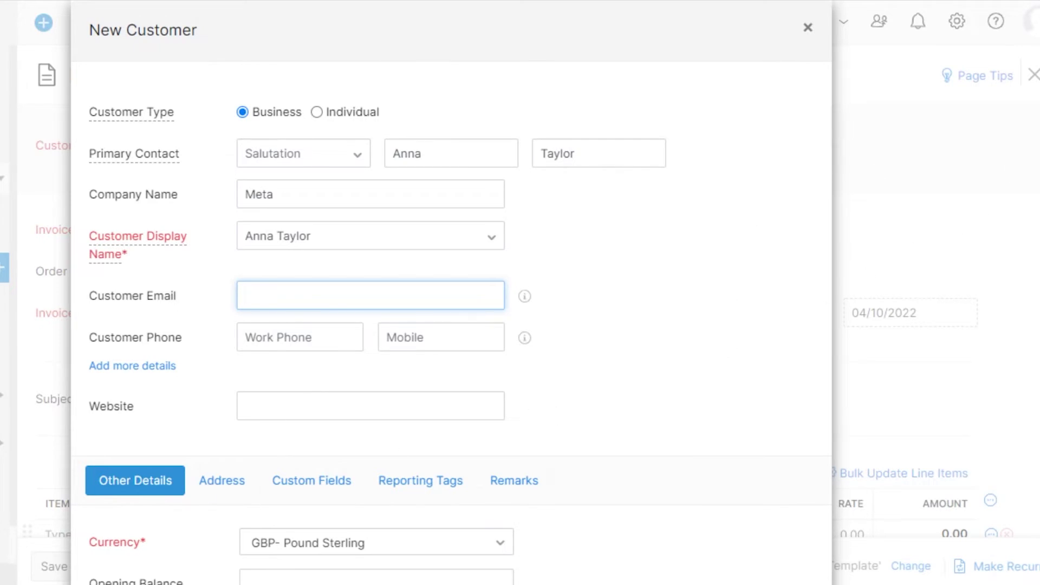
Set payment terms to Net 60, review the address, custom field, tag and remarks tabs, and save.
scroll(947, 330, down, 7)
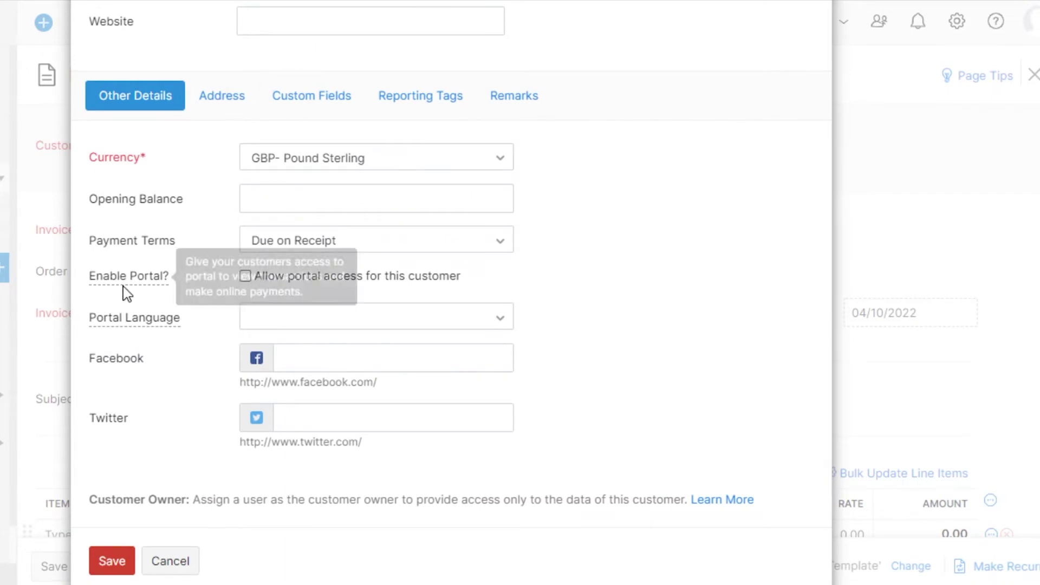
click(345, 251)
click(268, 382)
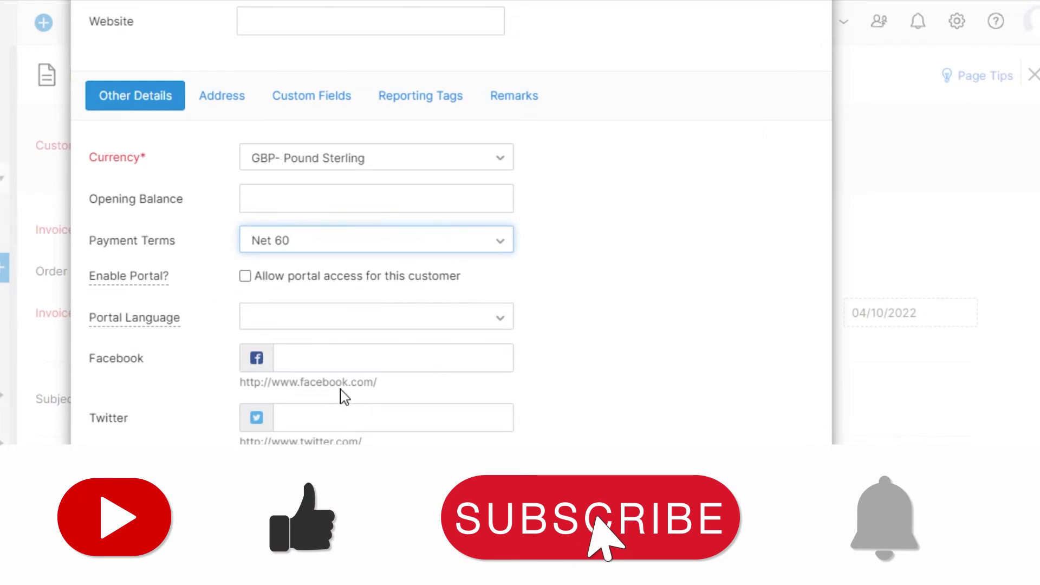
scroll(449, 243, up, 5)
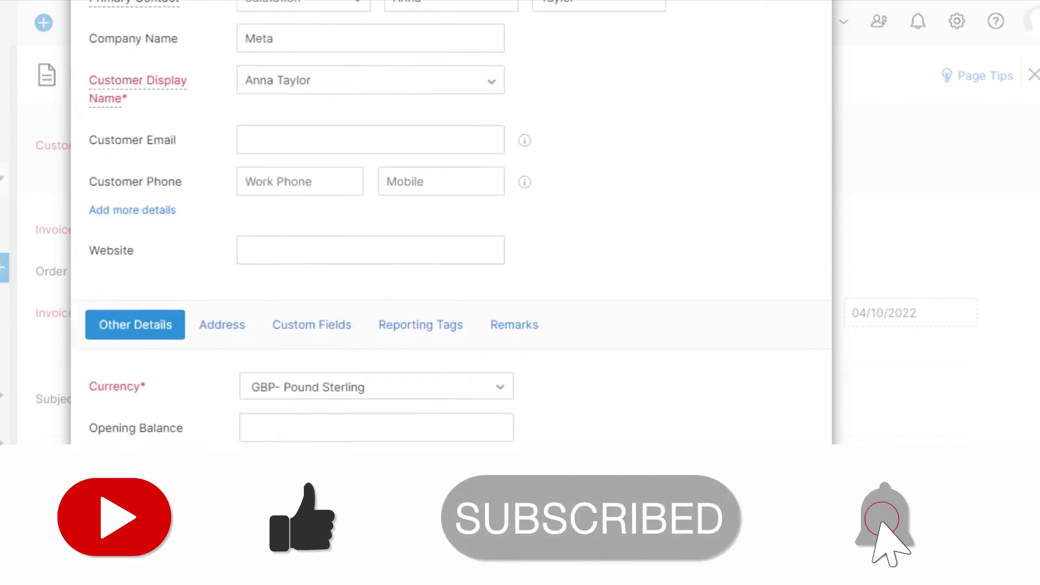
scroll(449, 244, down, 6)
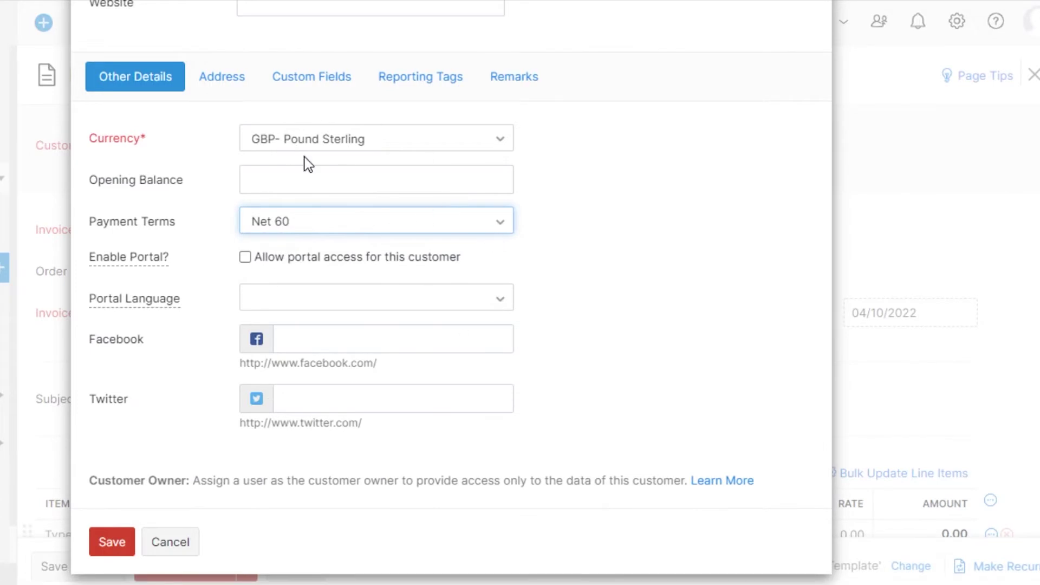
click(228, 91)
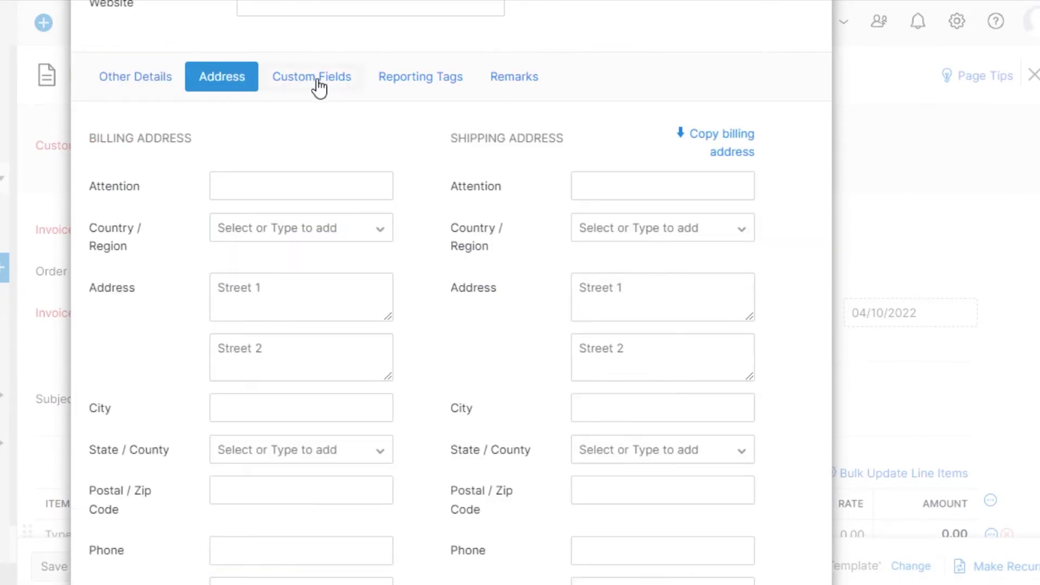
click(341, 82)
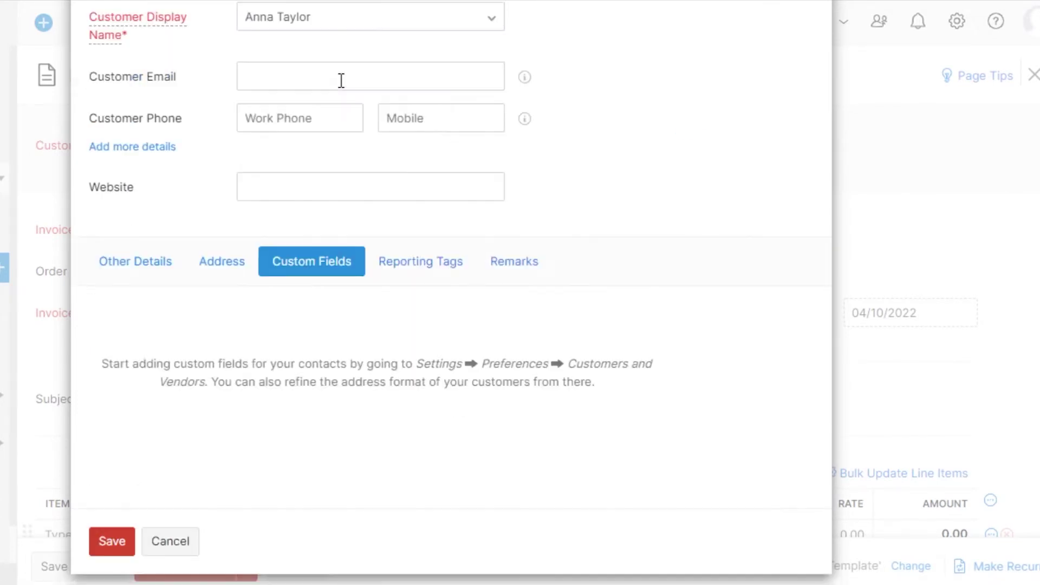
click(404, 271)
click(521, 265)
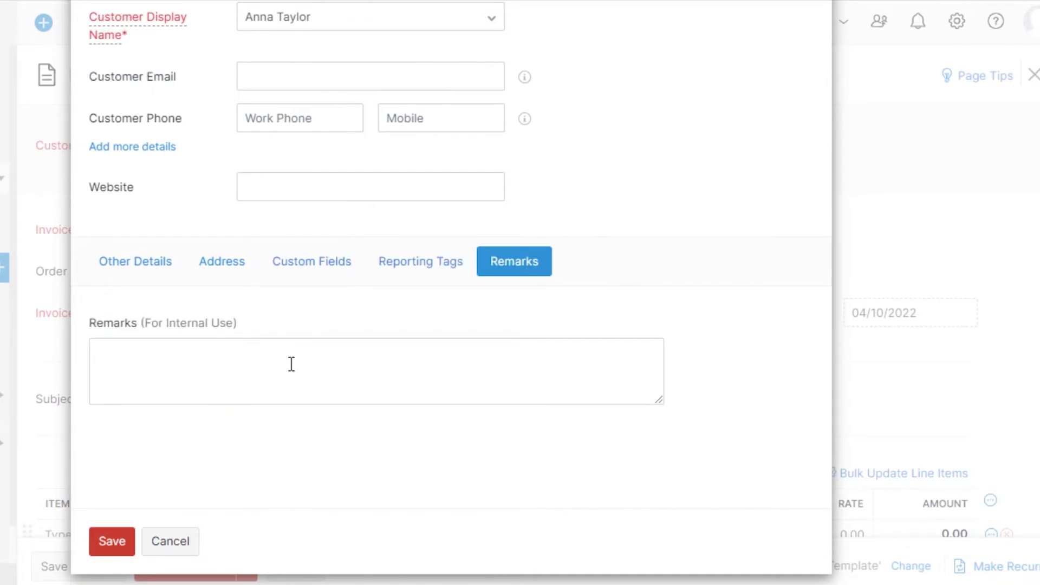
click(138, 266)
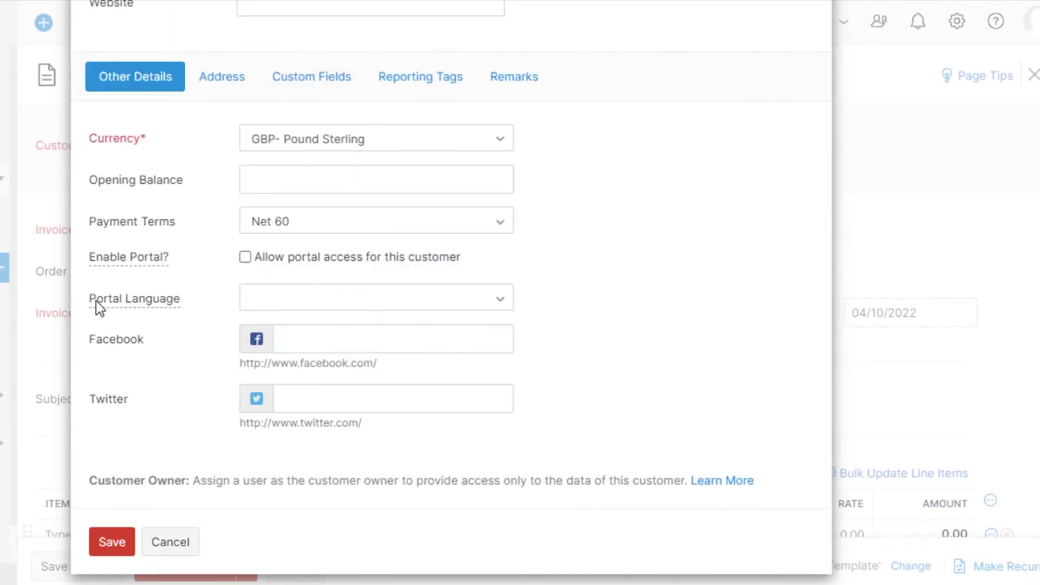
click(111, 543)
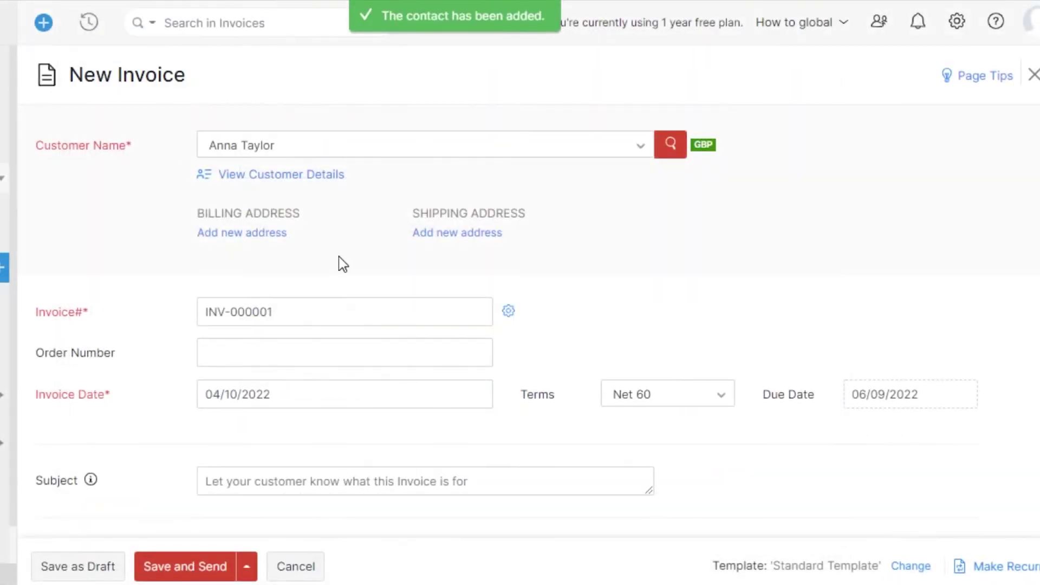
Reselect the new customer on the invoice and enter an order number.
click(482, 150)
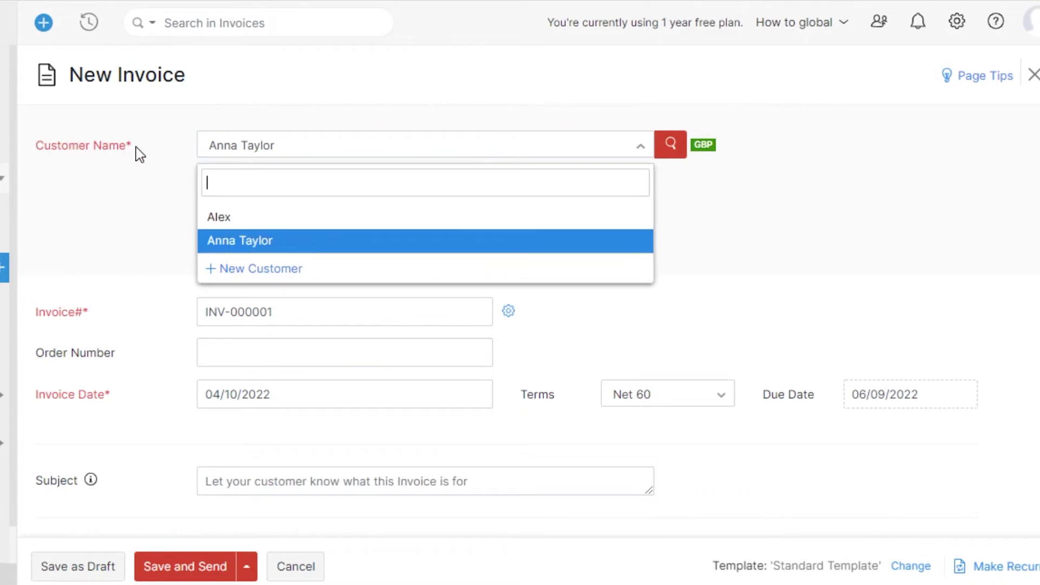
click(238, 242)
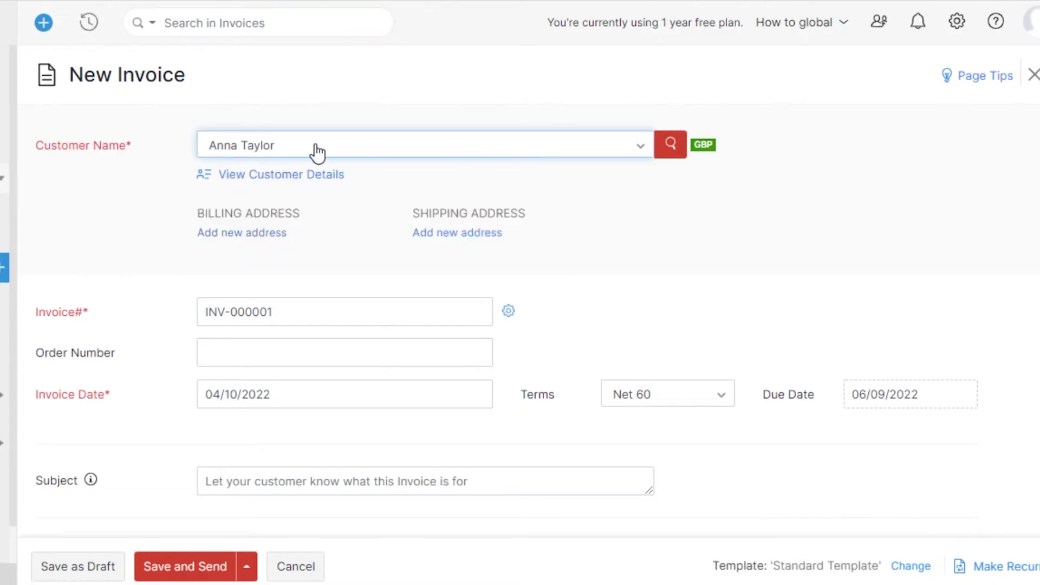
scroll(999, 243, down, 3)
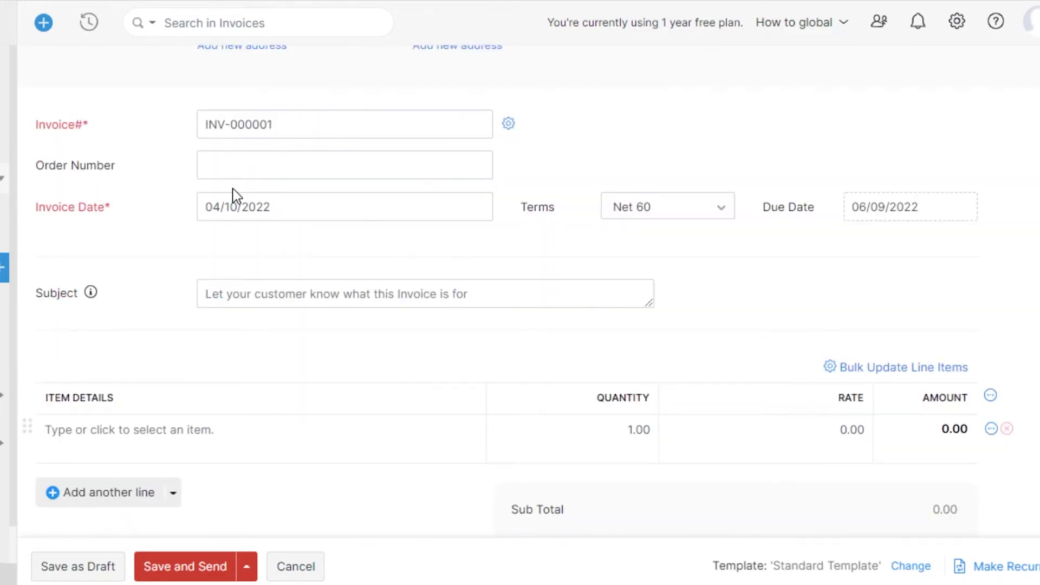
click(248, 172)
text(Anna)
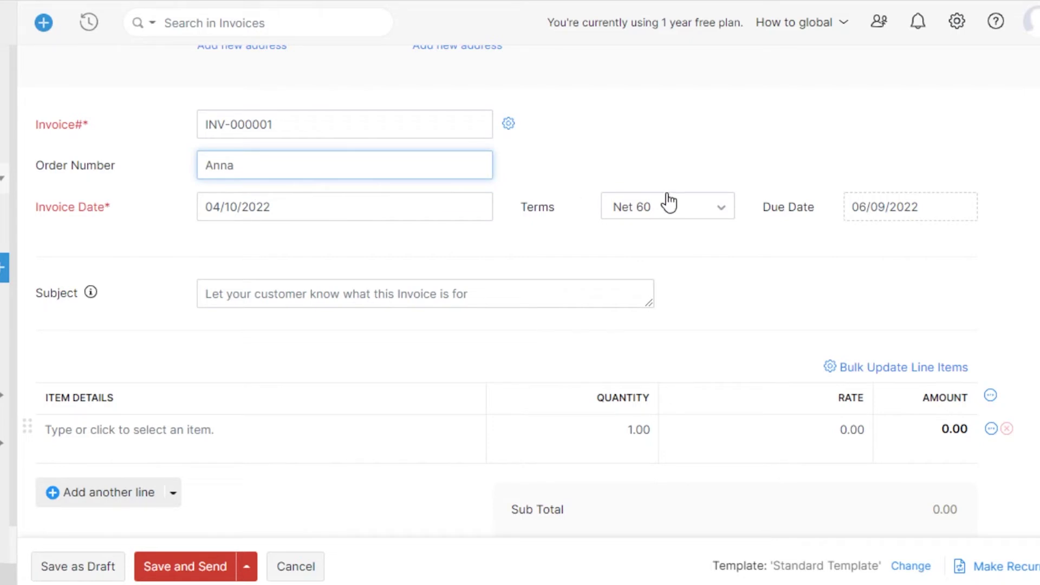
Set the due date to June 12 and the subject to 'Monthly Payment'.
click(885, 210)
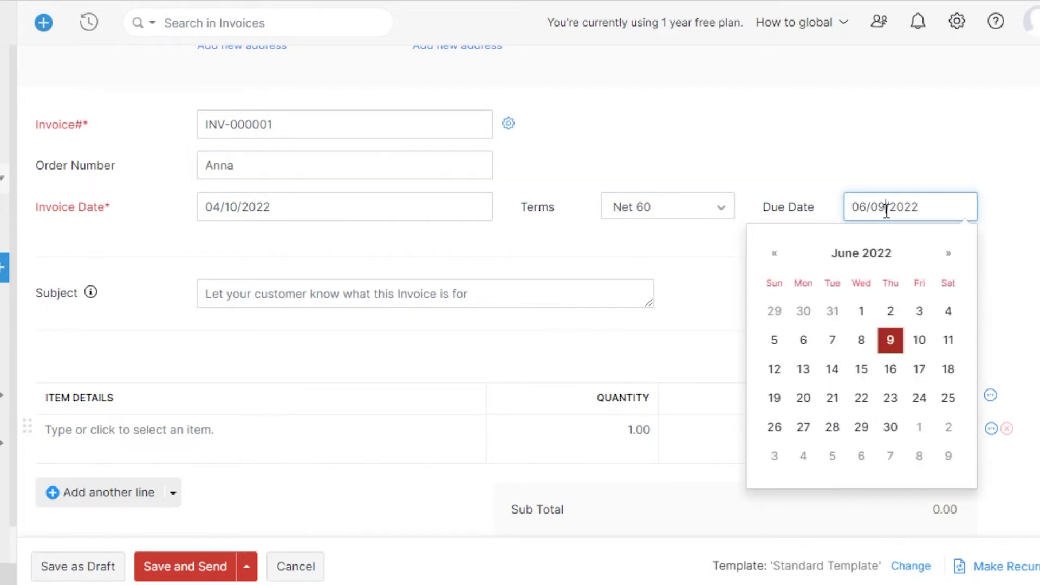
click(775, 369)
scroll(425, 165, down, 3)
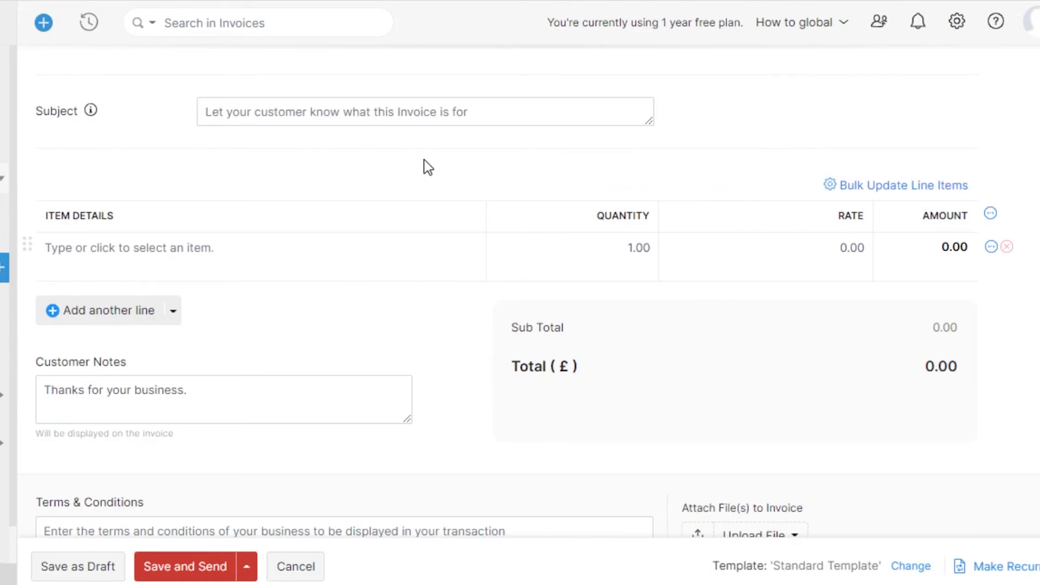
click(262, 115)
text(Monthly Payment)
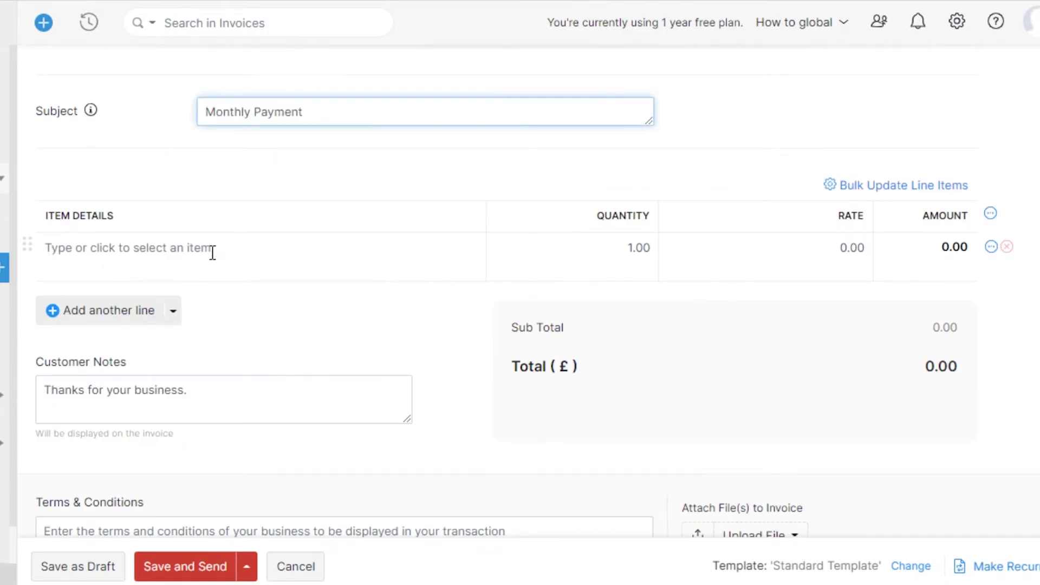
click(233, 251)
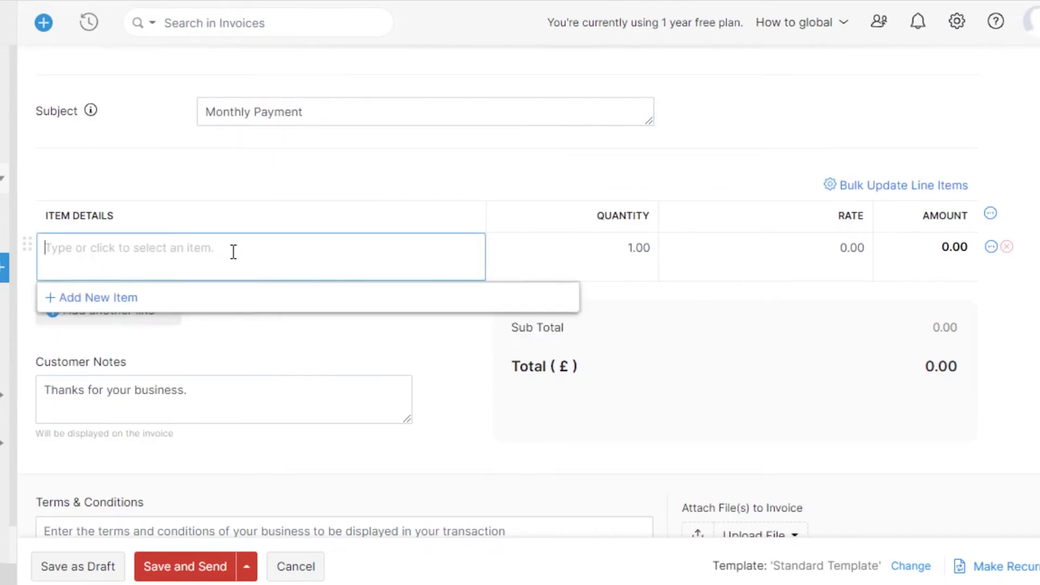
Create a new service item named 'Software development' with unit pcs.
click(183, 303)
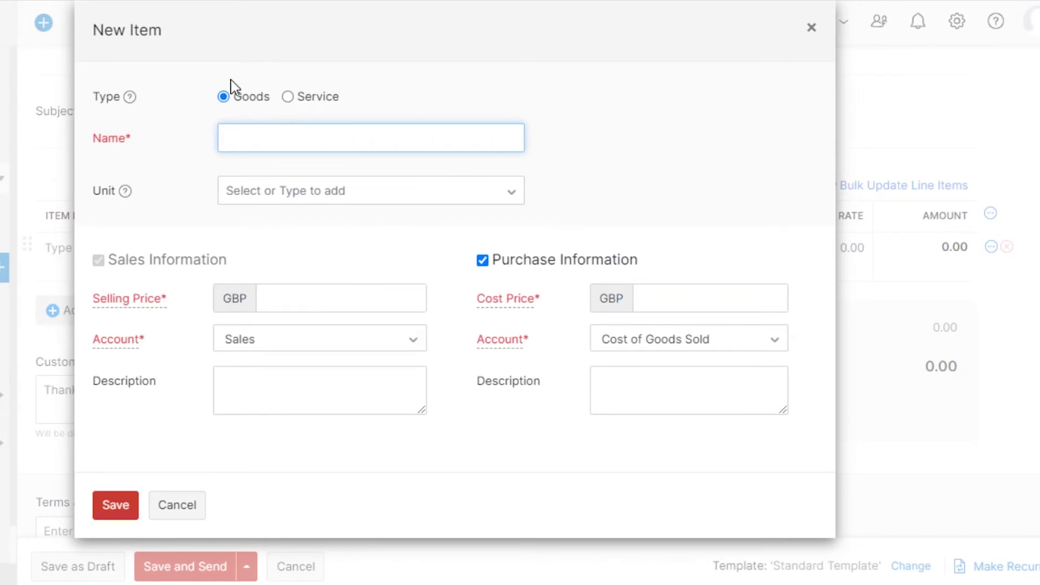
click(290, 101)
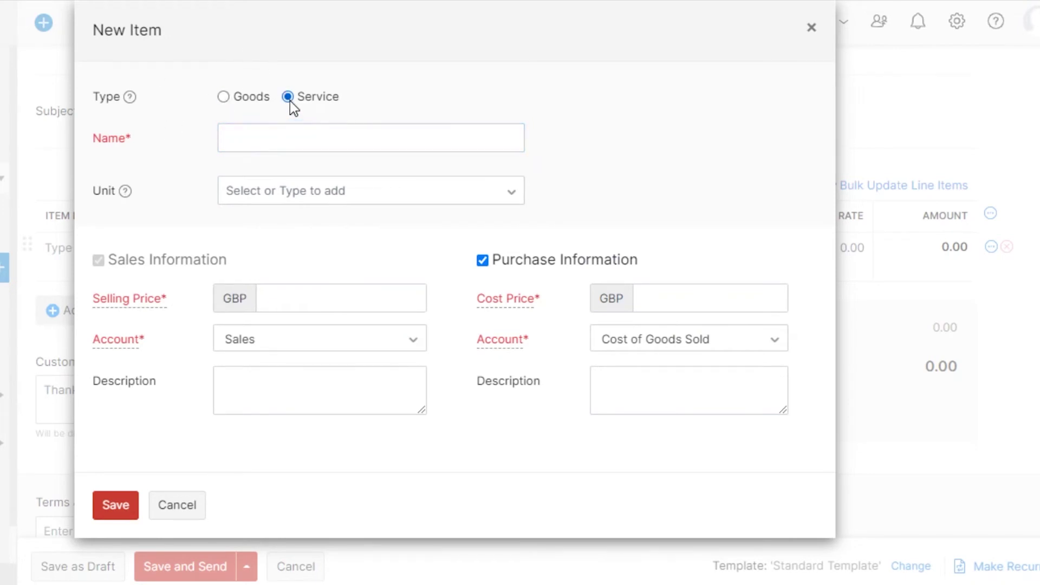
click(279, 138)
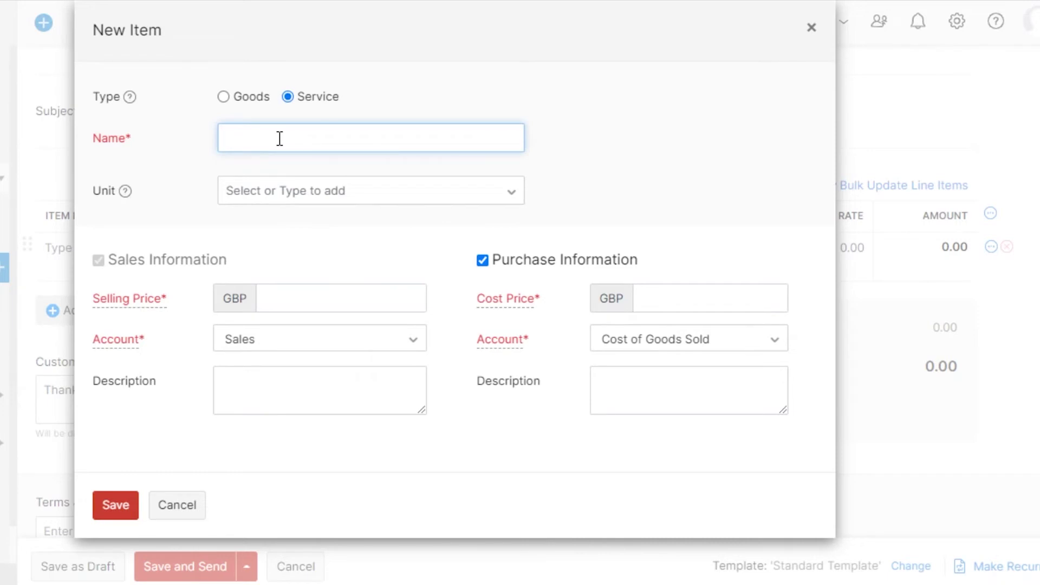
text(Software development)
click(263, 190)
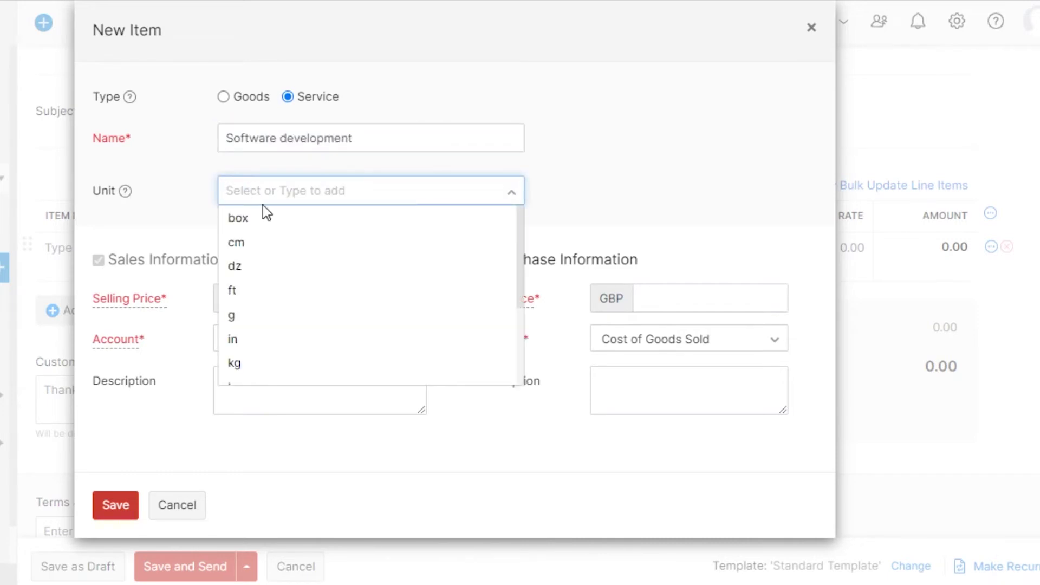
text(pcs)
key(Return)
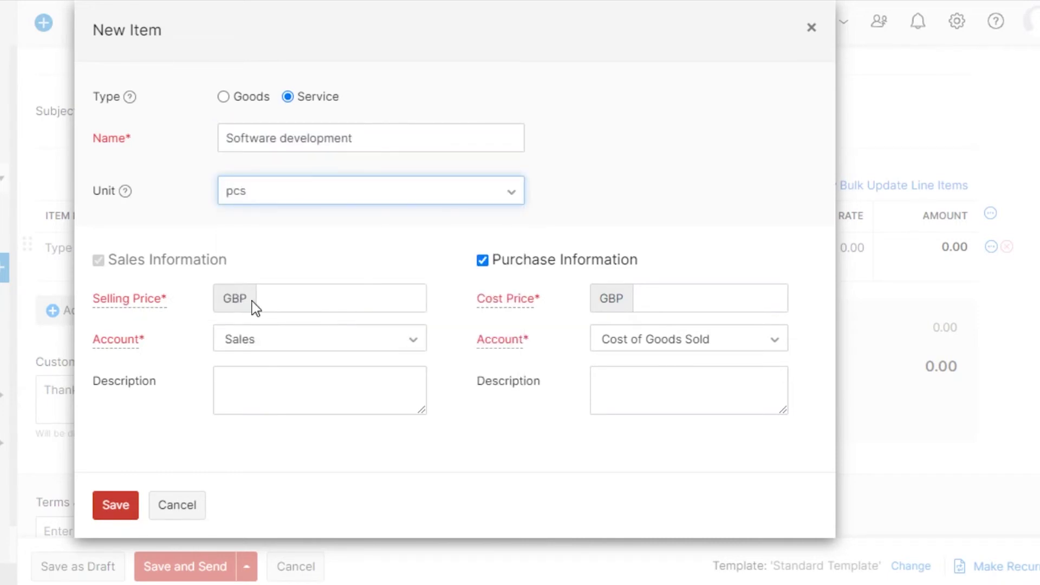
click(253, 302)
Give the item selling price 30 on Interest Income and cost price 25, and save it.
click(317, 299)
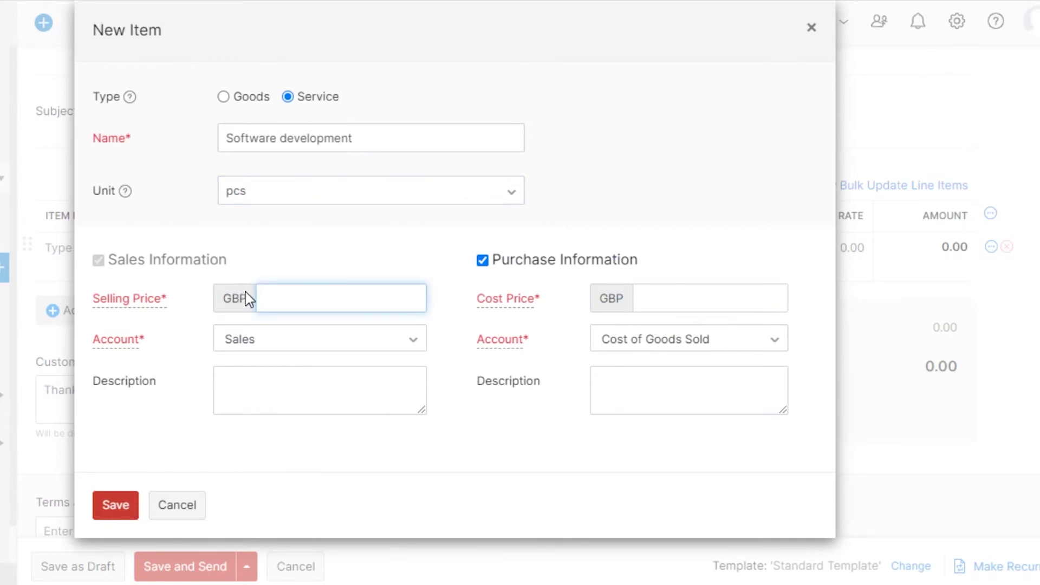
click(327, 341)
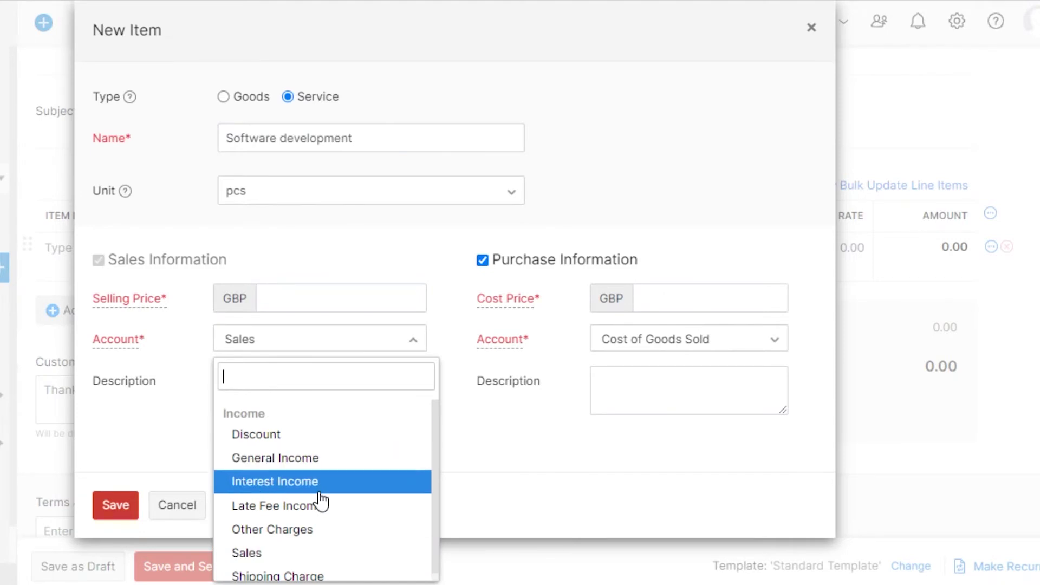
click(274, 482)
click(669, 302)
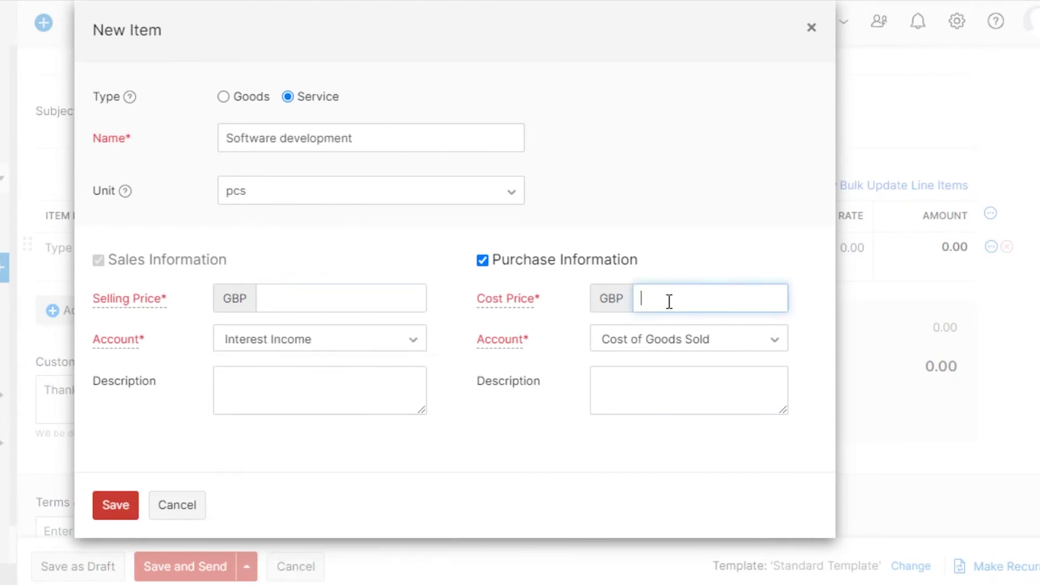
click(337, 300)
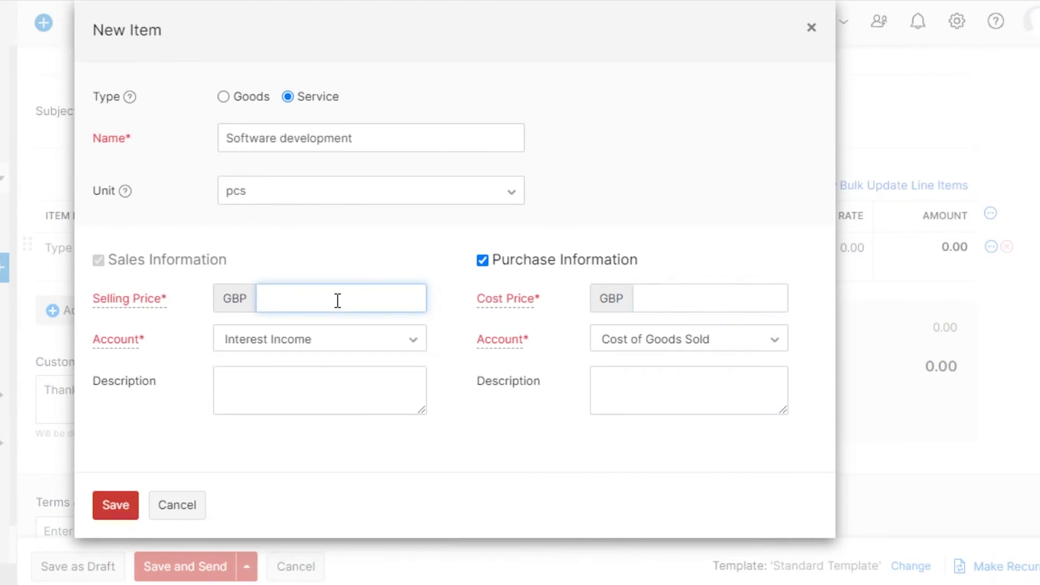
text(30)
click(672, 299)
text(25)
click(113, 515)
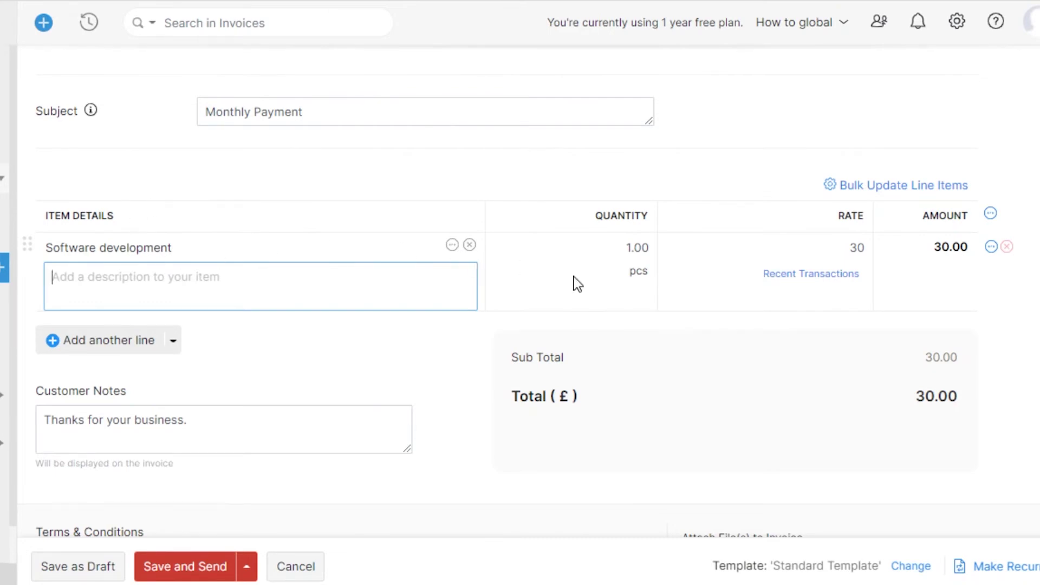
Change the Software development line's quantity from 1.00 to 5, making the total £150.00.
click(297, 242)
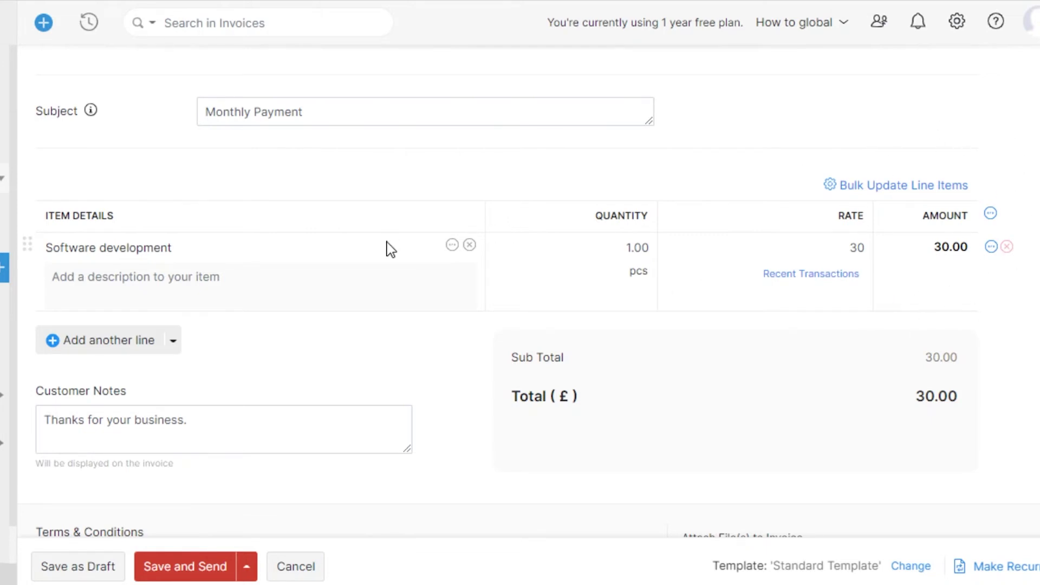
click(636, 247)
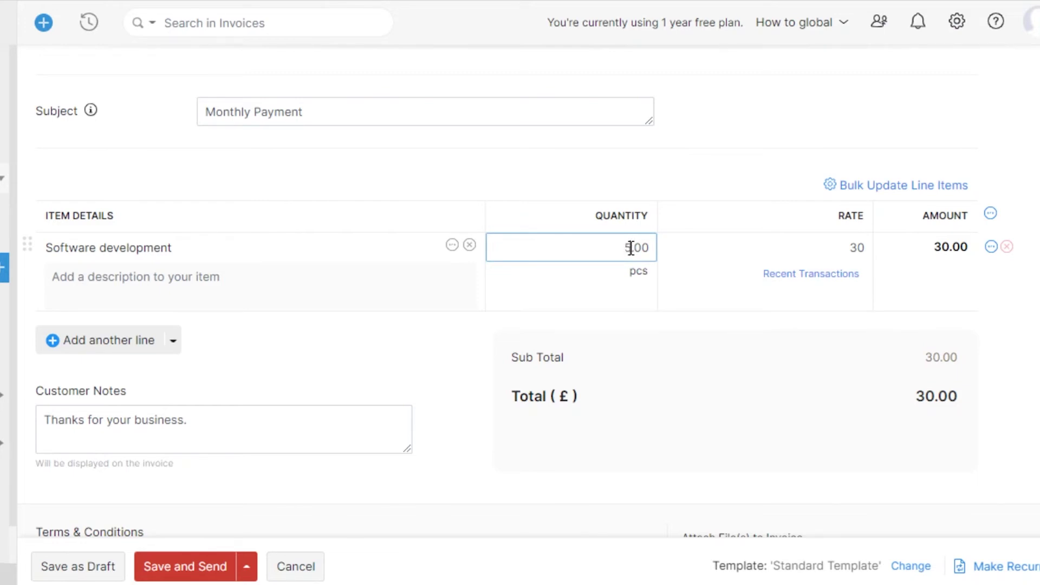
key(Tab)
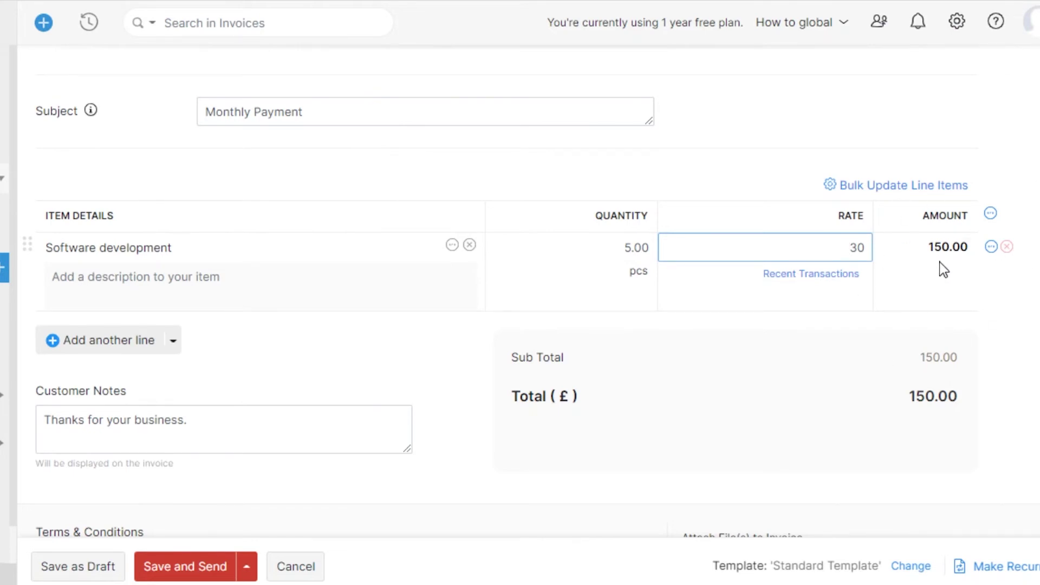
click(931, 250)
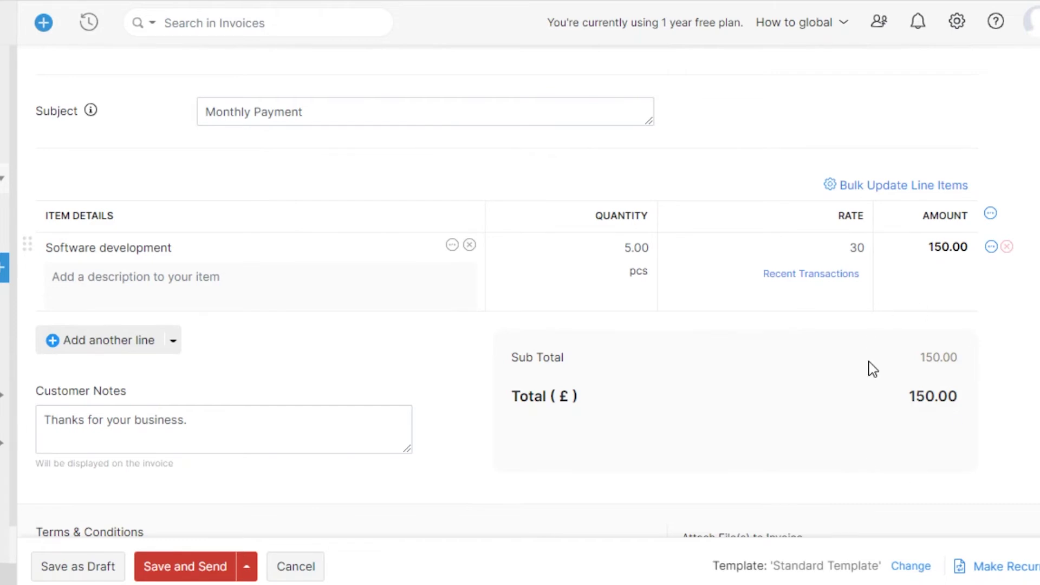
Review invoice INV-000001's customer notes, terms and conditions, and £150.00 total.
scroll(473, 204, down, 6)
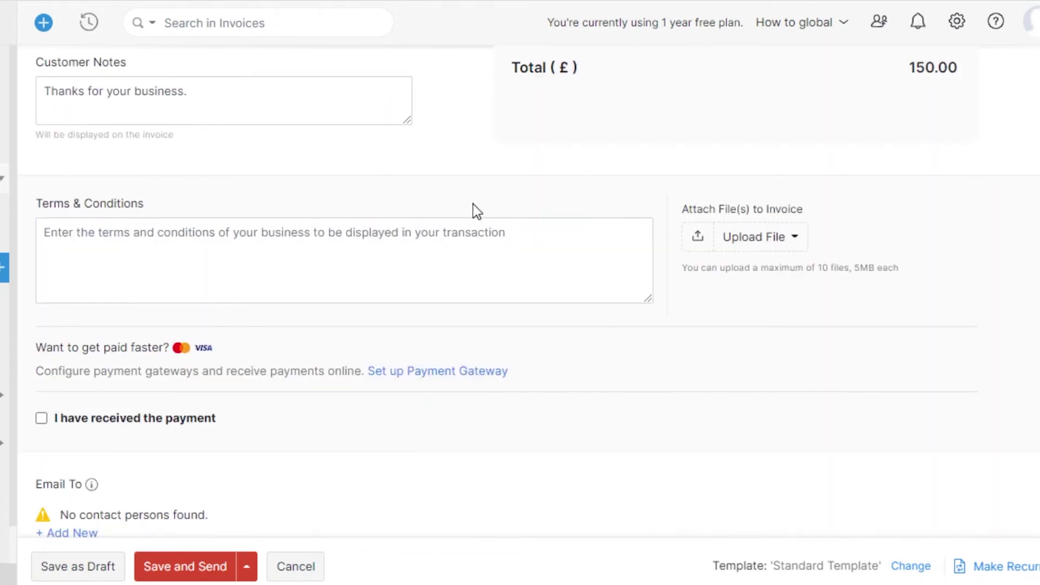
click(104, 96)
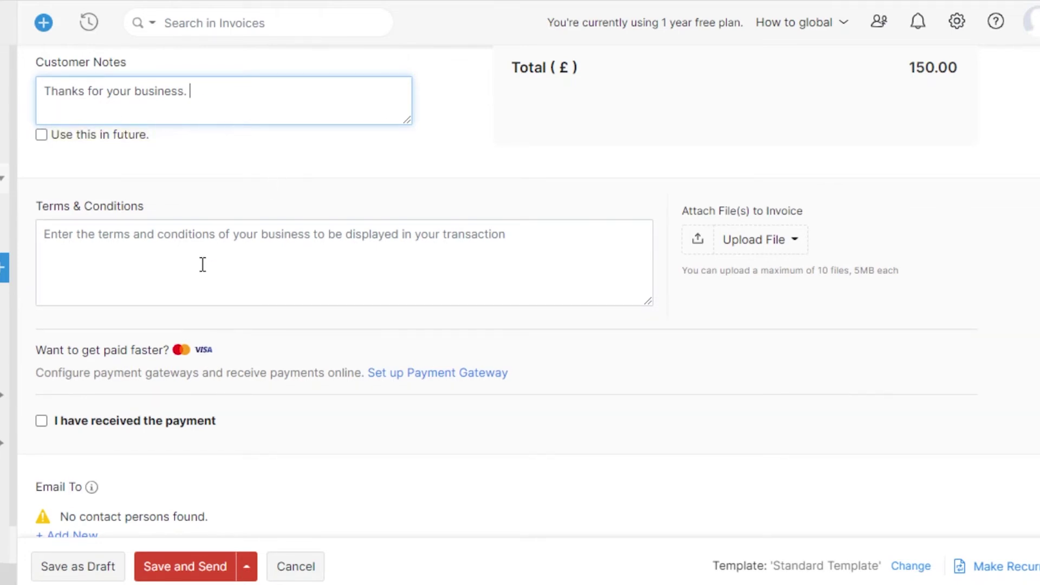
click(206, 227)
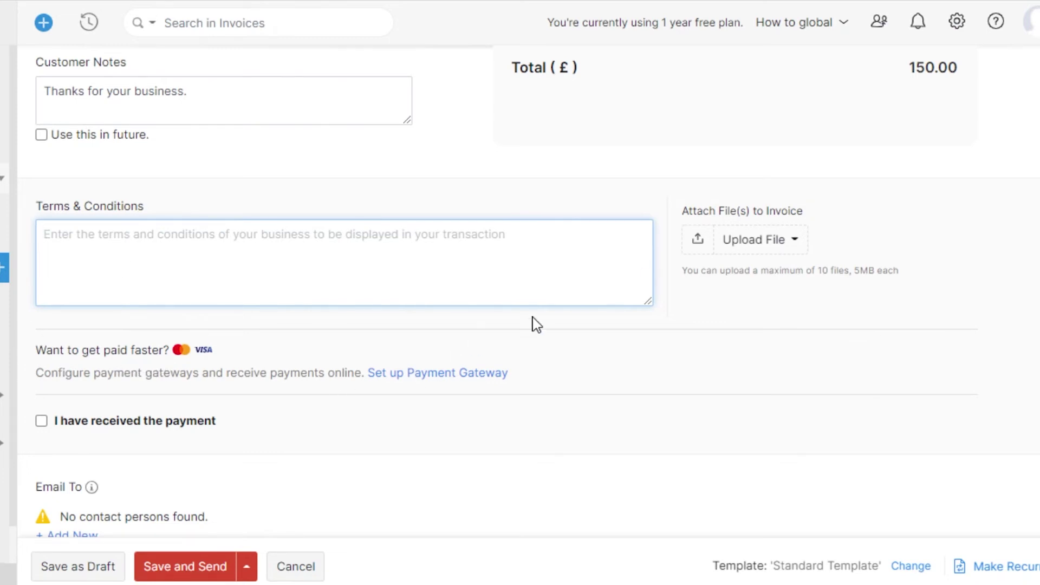
scroll(347, 271, down, 2)
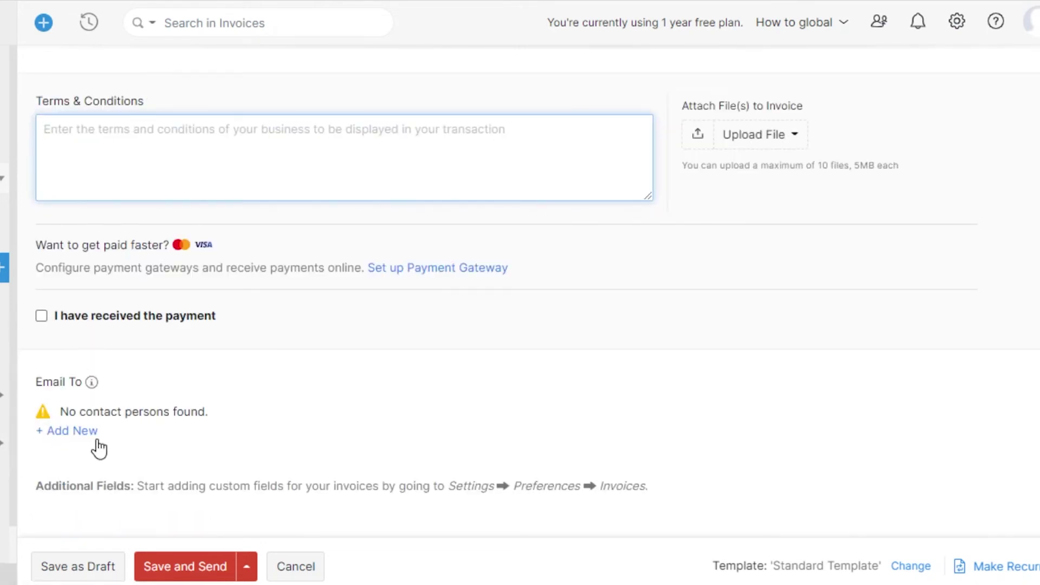
scroll(142, 511, up, 15)
scroll(520, 293, down, 3)
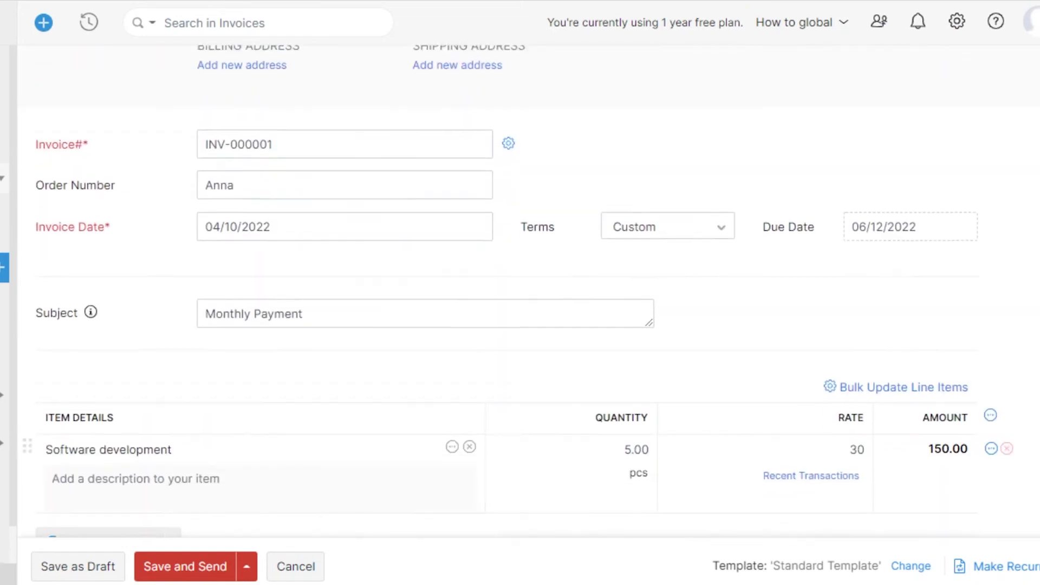
scroll(520, 293, up, 3)
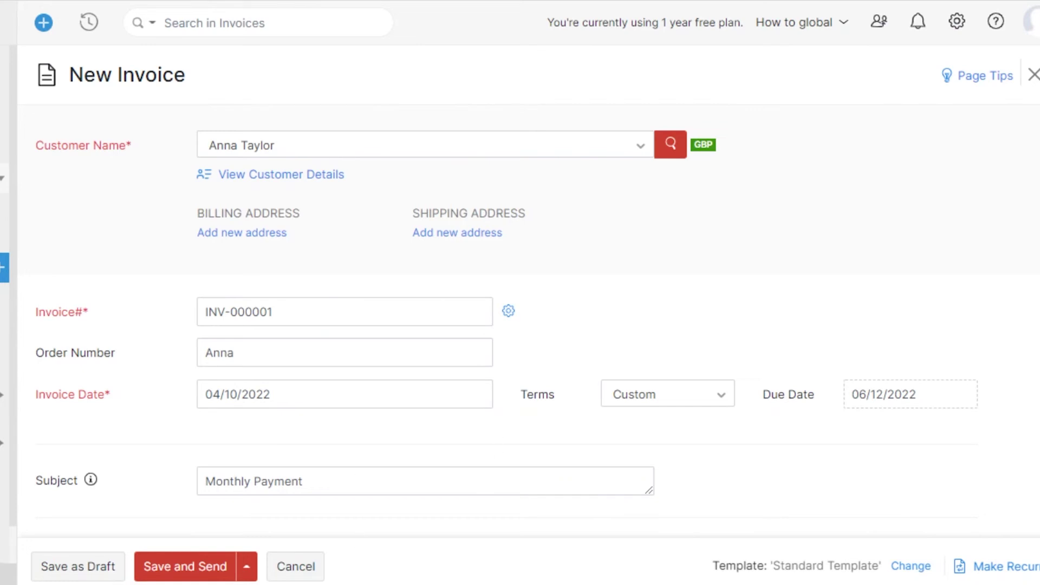
scroll(520, 289, down, 15)
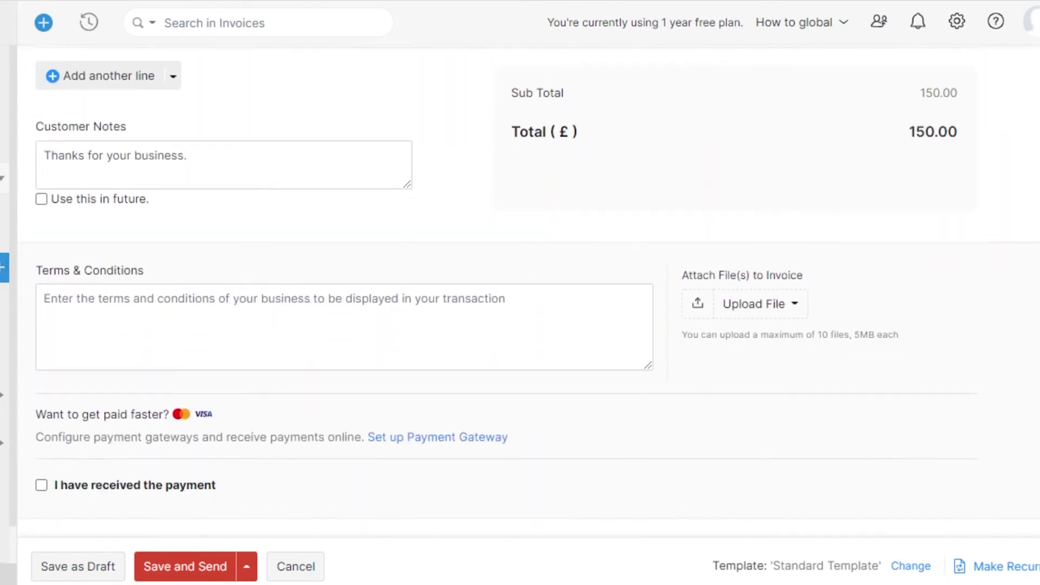
scroll(519, 292, up, 15)
scroll(520, 292, down, 18)
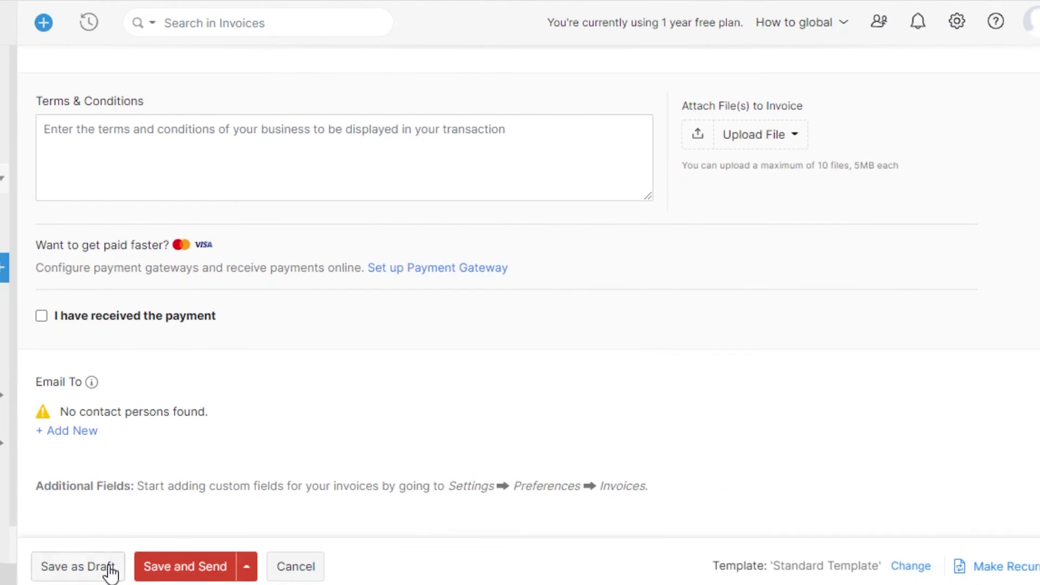
Save invoice INV-000001 for sending and pick the email recipient in Send To.
click(193, 573)
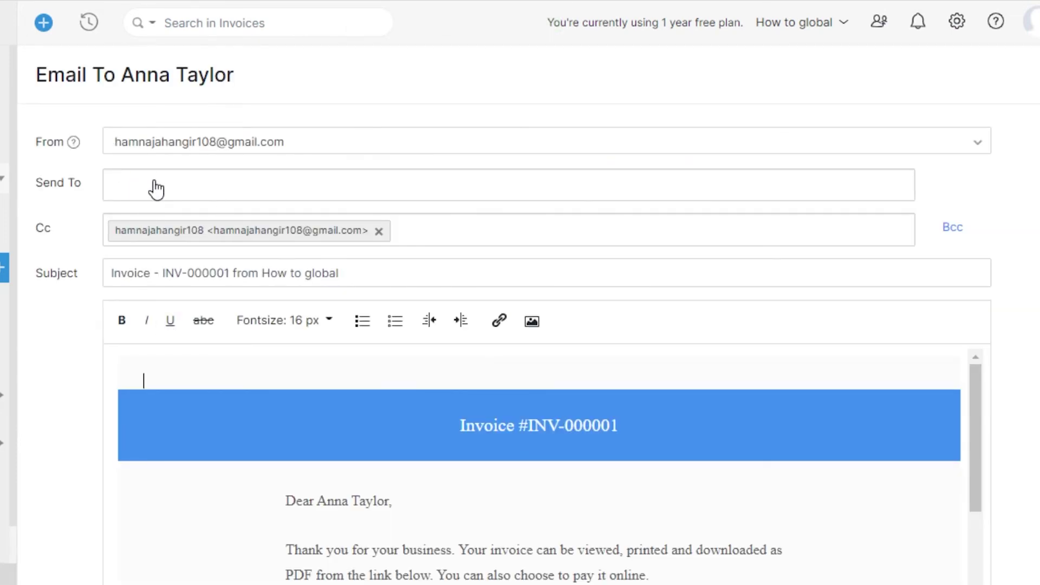
click(159, 184)
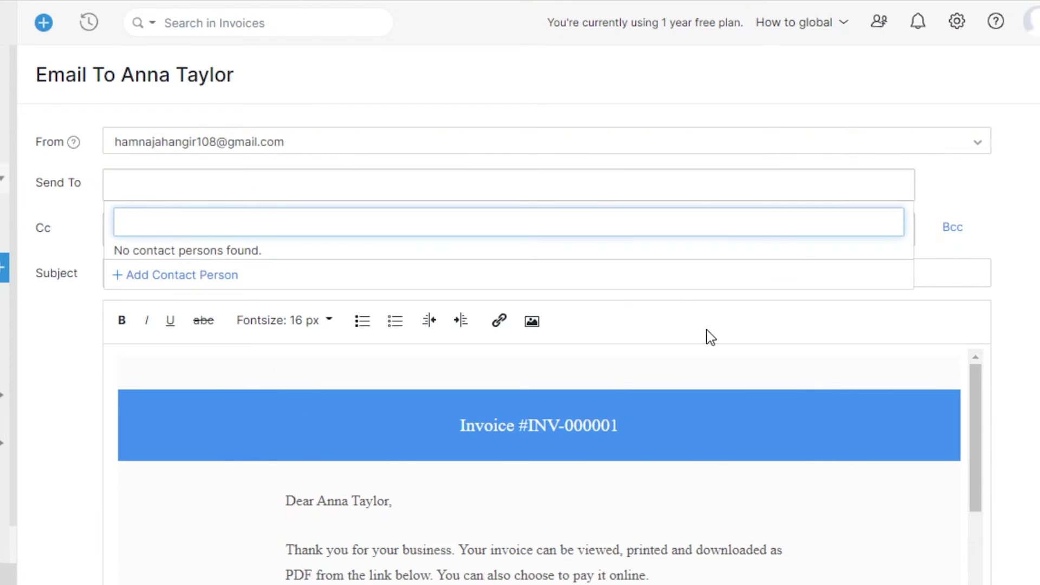
scroll(528, 344, down, 4)
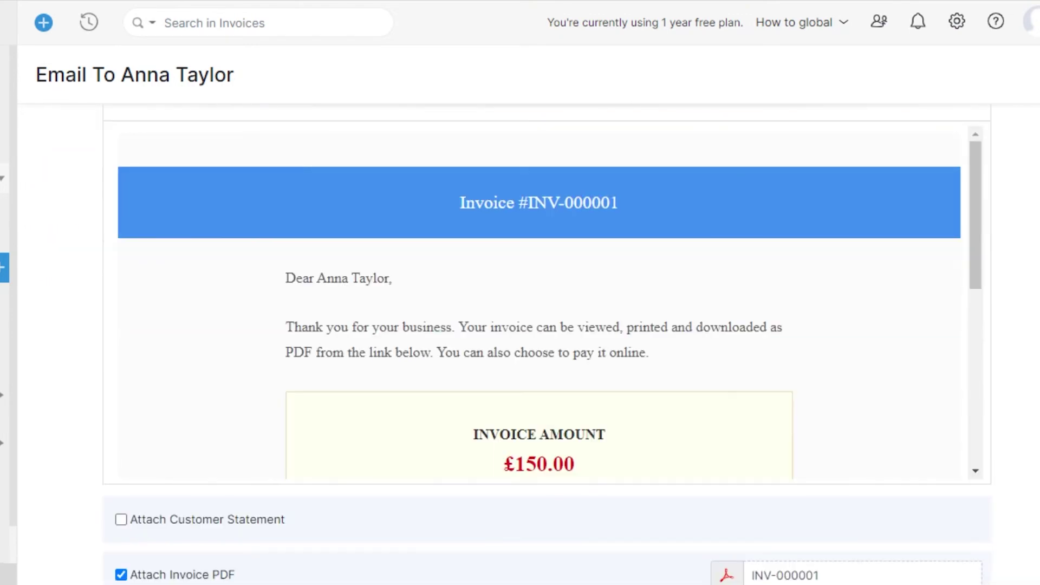
Review the email body showing £150.00 due and the attached invoice PDF.
scroll(546, 342, down, 2)
scroll(546, 343, up, 1)
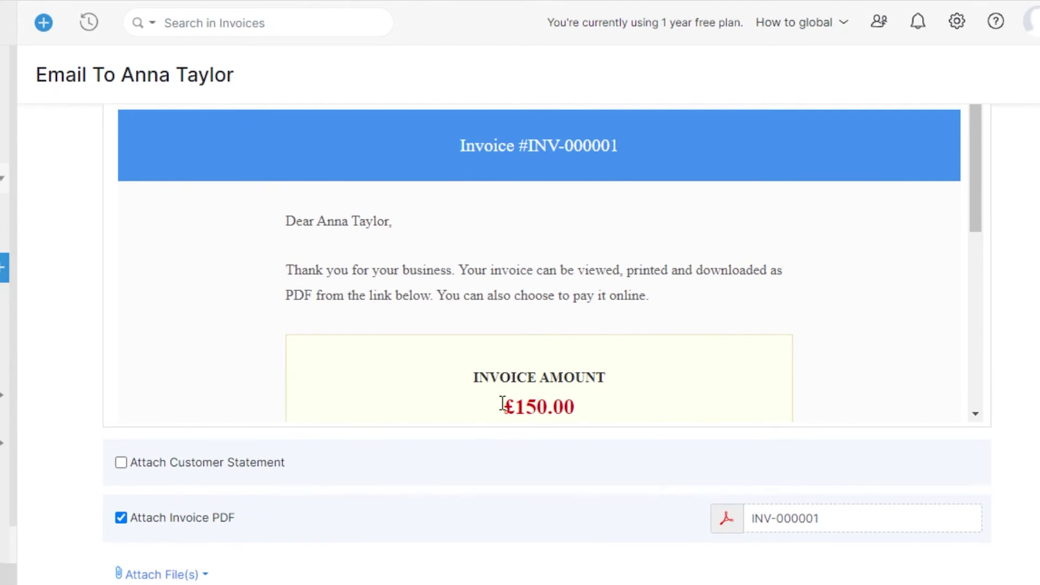
drag(528, 407, 754, 296)
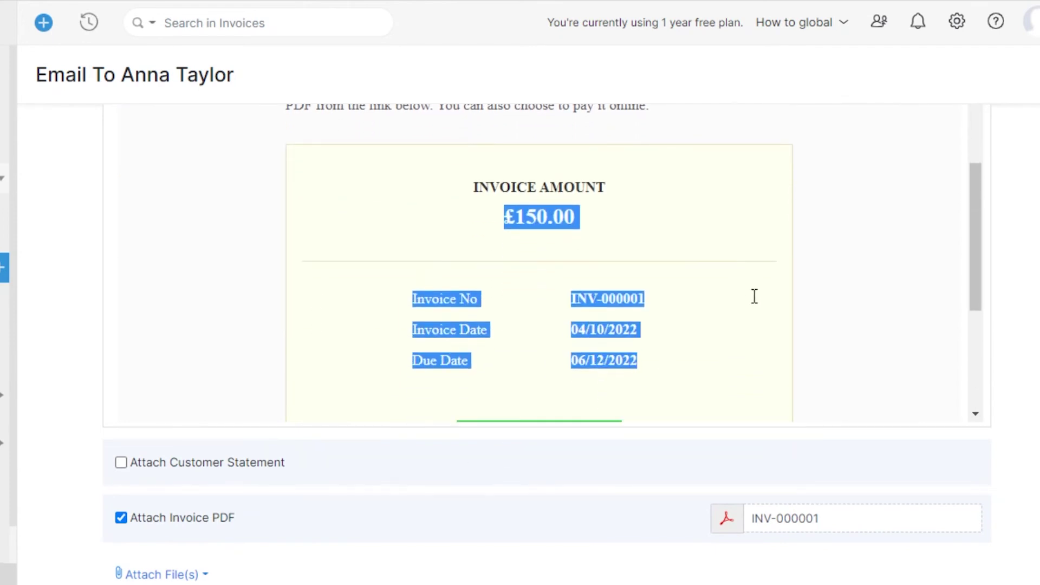
click(845, 266)
drag(977, 241, 991, 286)
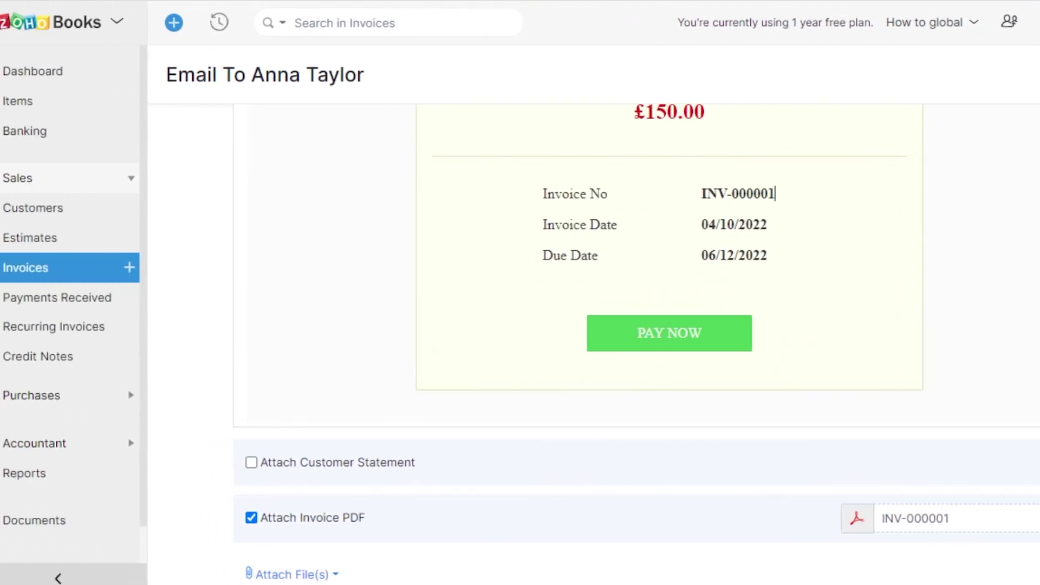
scroll(572, 105, up, 5)
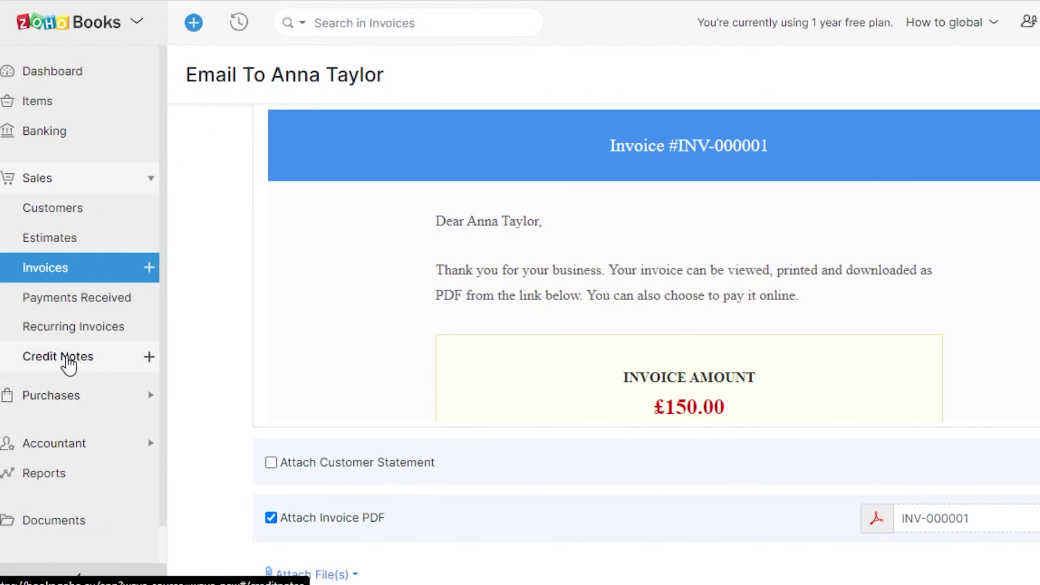
Start a new manual journal under Accountant: journal #1, dated 04/10/2022, in GBP.
click(54, 443)
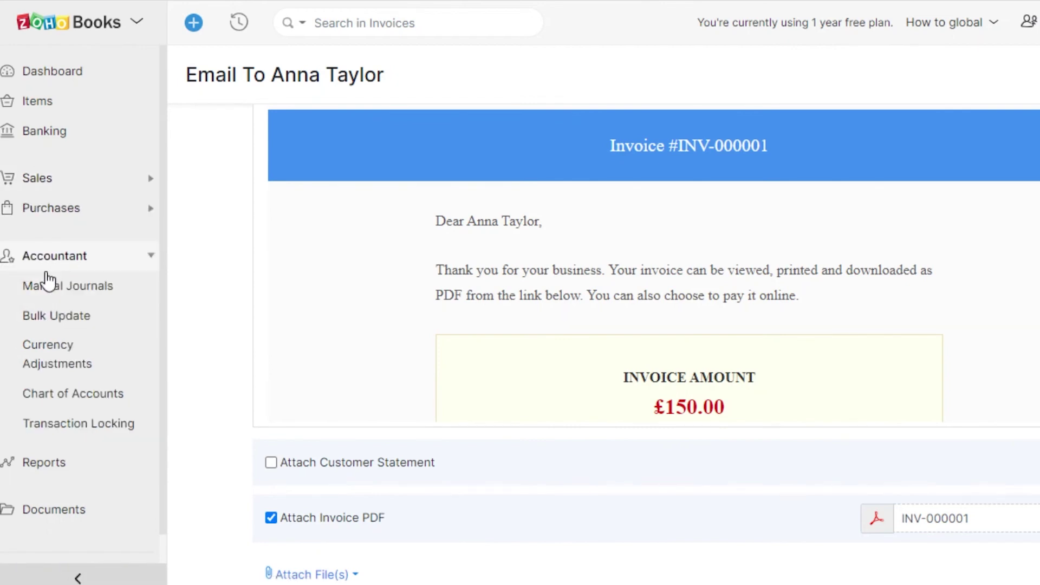
click(92, 297)
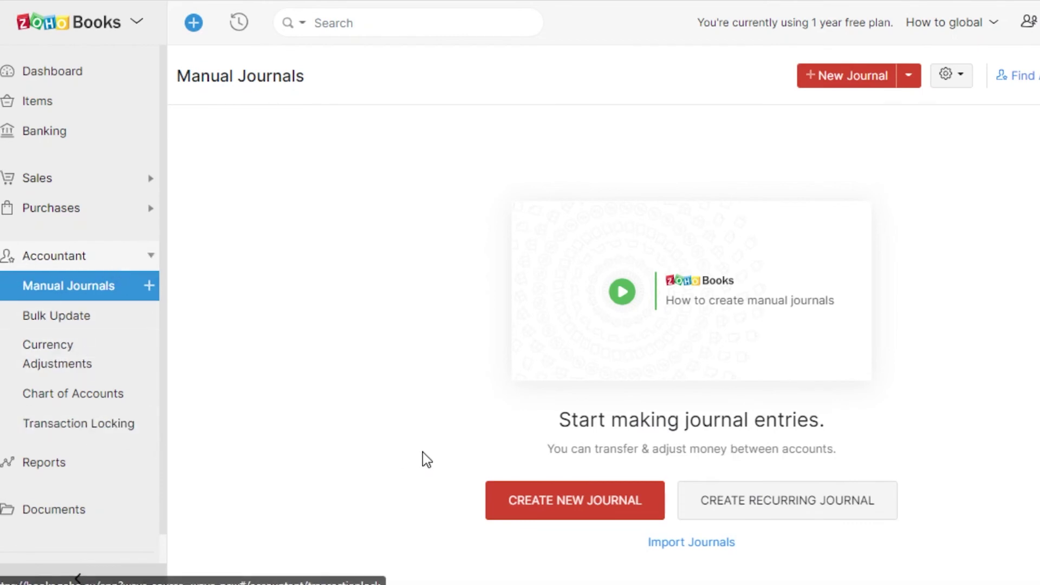
click(578, 501)
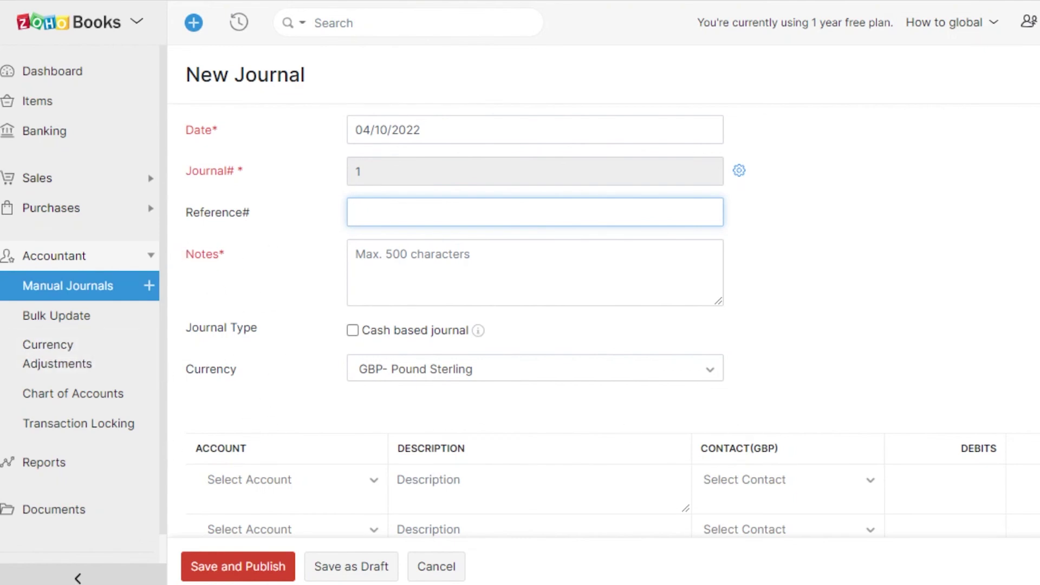
scroll(539, 264, down, 5)
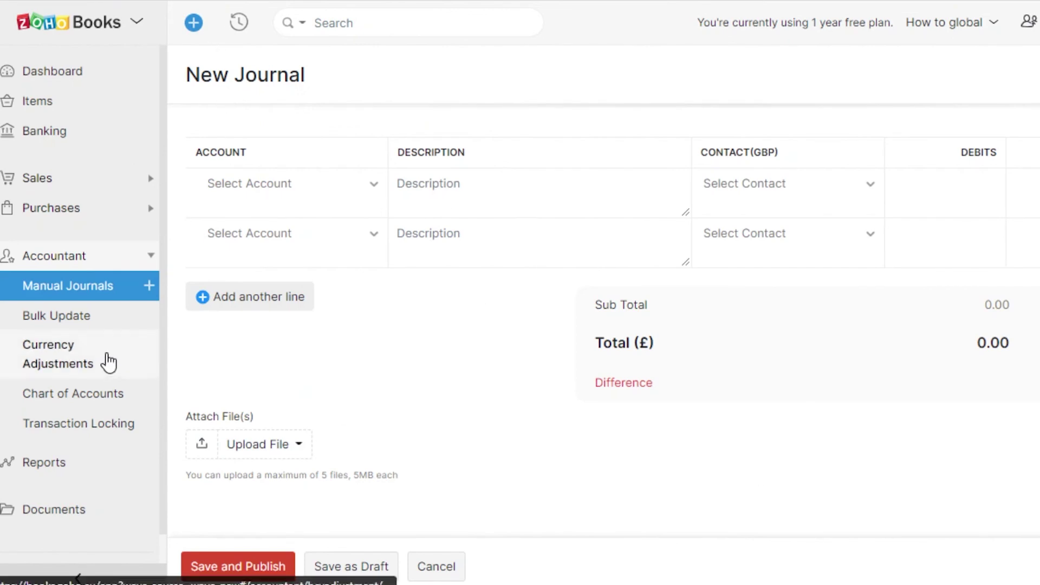
Begin a base currency adjustment and browse the available currencies.
click(82, 340)
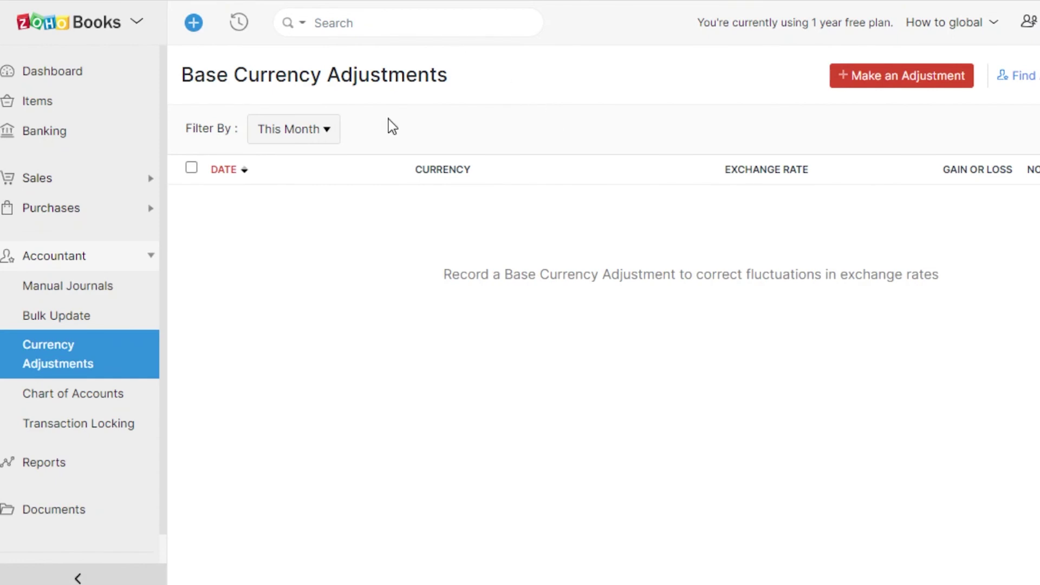
click(897, 79)
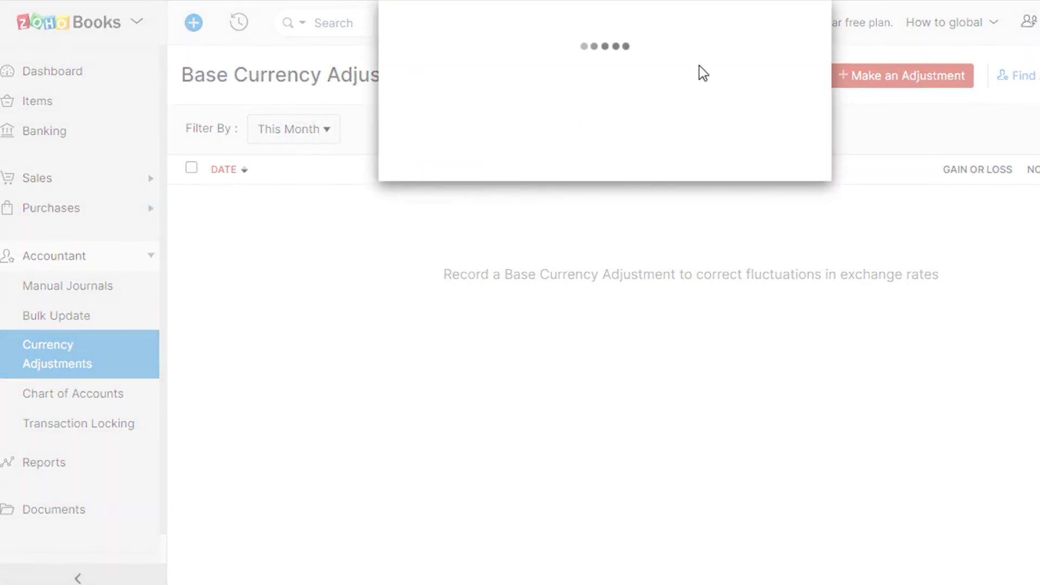
click(603, 124)
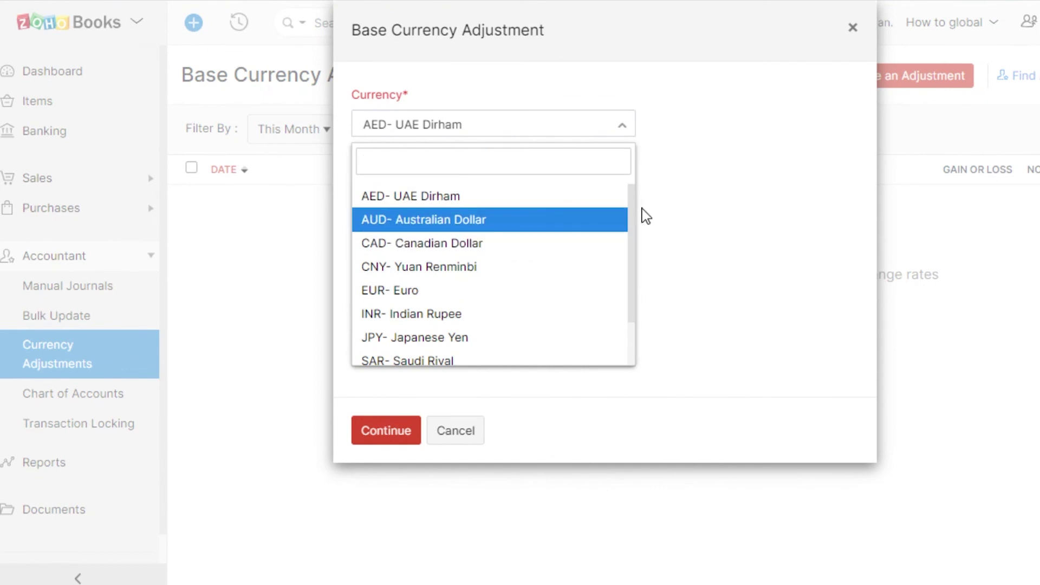
drag(632, 208, 629, 325)
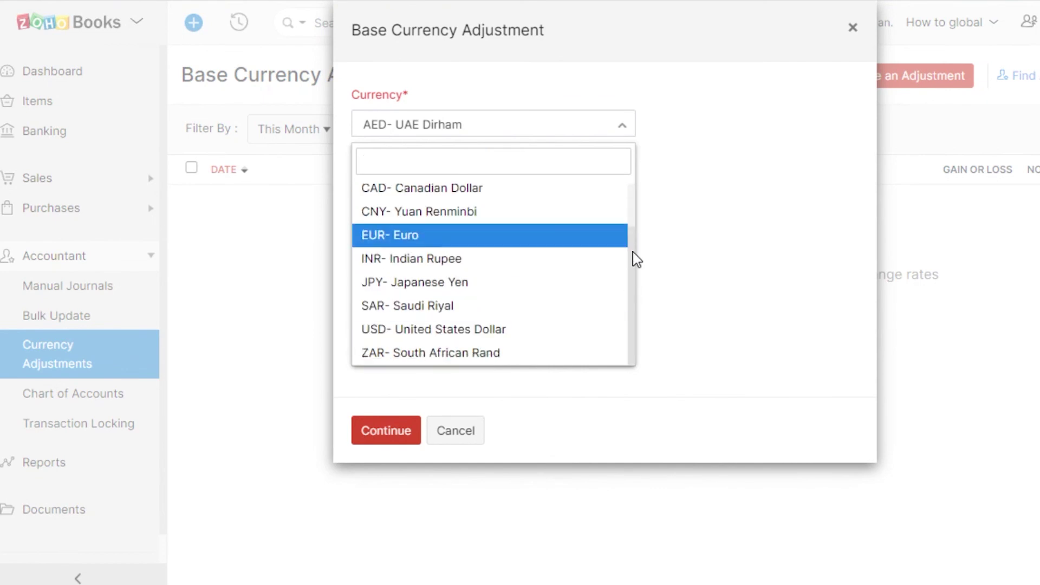
drag(633, 251, 633, 172)
Discard the currency adjustment and bring up the Reports overview.
click(852, 37)
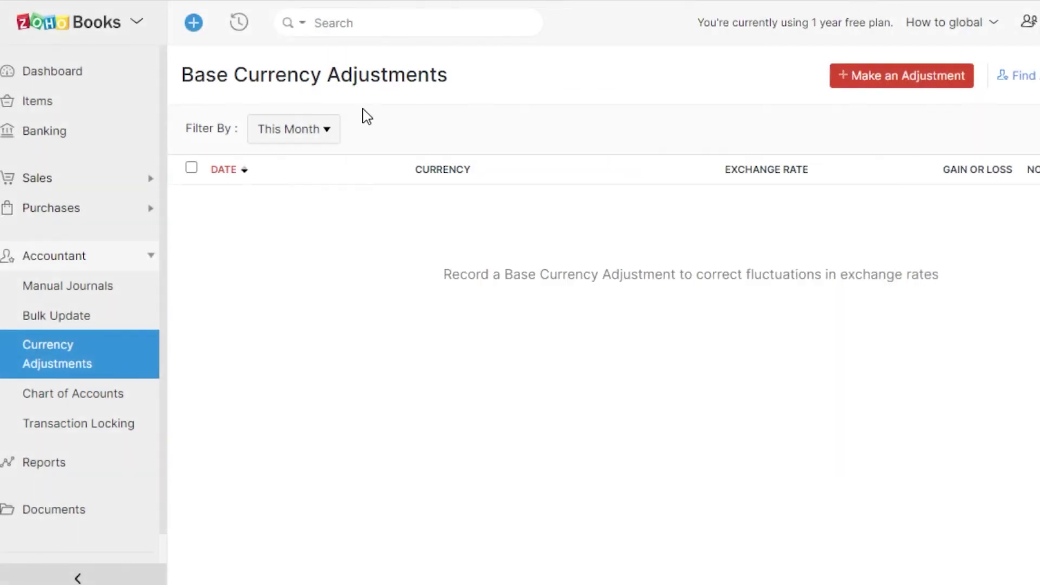
scroll(143, 366, down, 1)
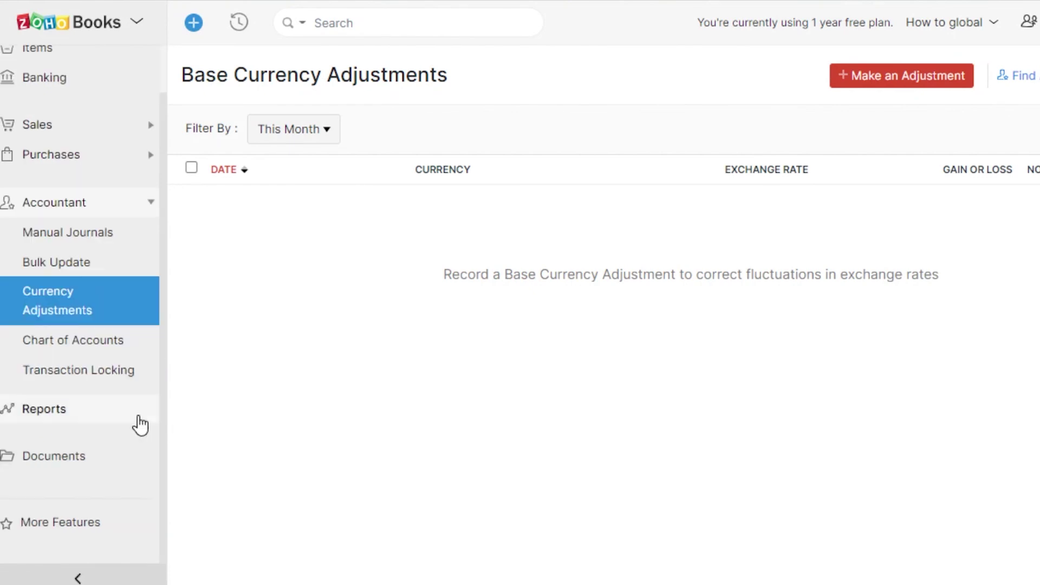
click(71, 427)
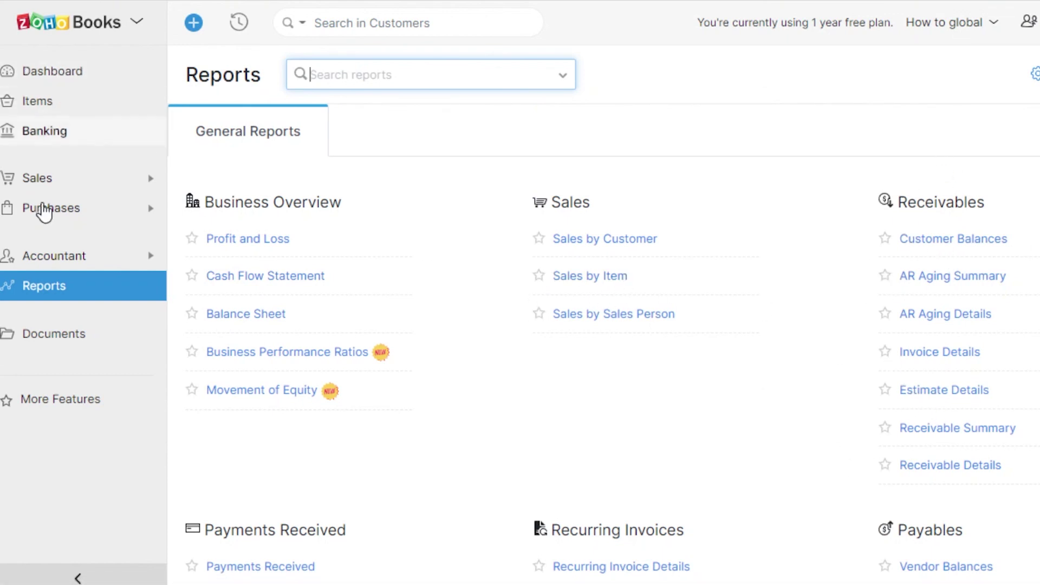
View the Dashboard's £0.00 receivables, payables and cash flow, comparing it with Recent Updates.
click(49, 79)
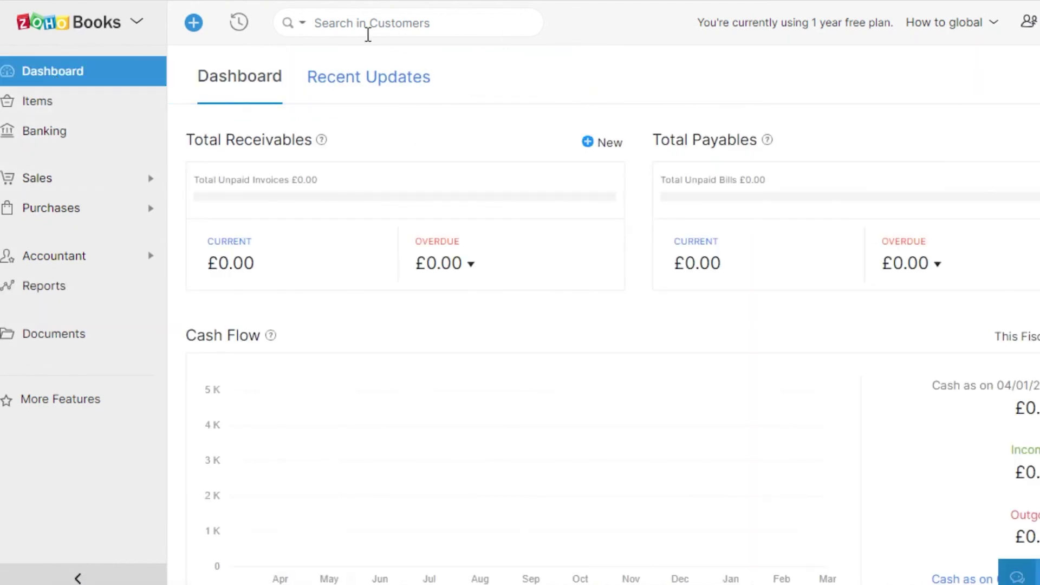
click(352, 81)
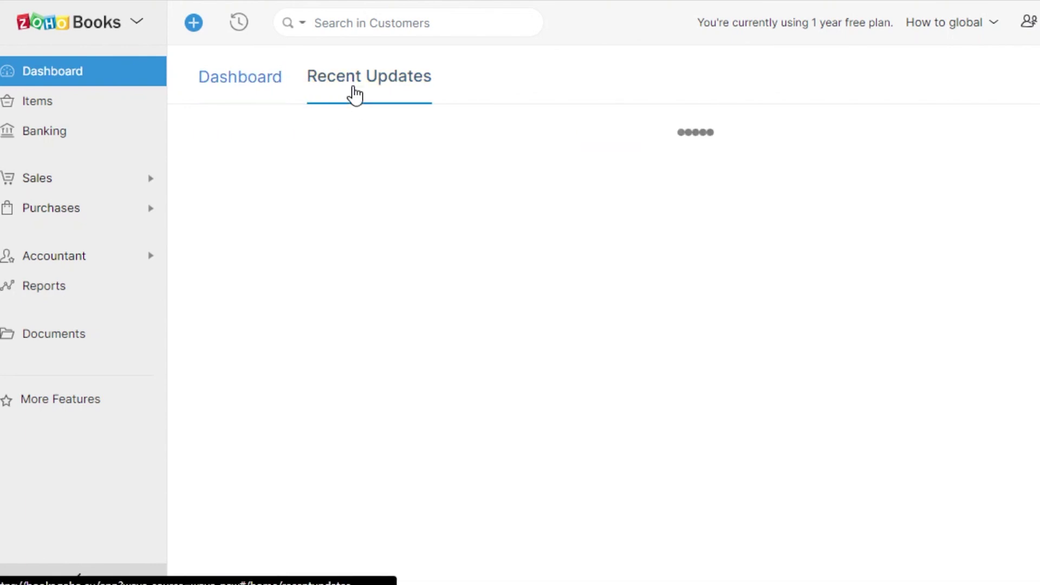
click(279, 77)
click(371, 70)
click(254, 85)
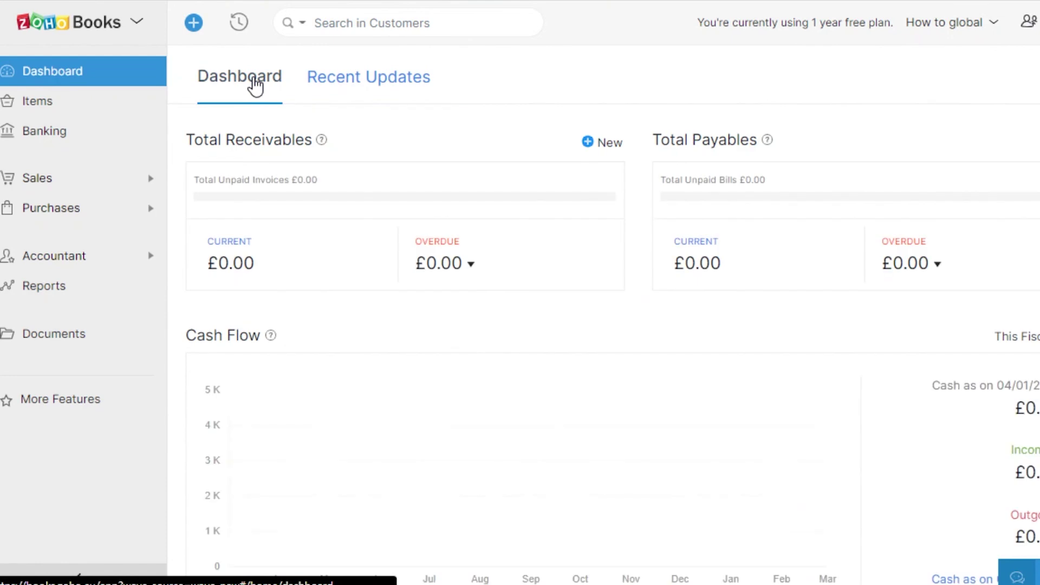
scroll(603, 325, down, 10)
scroll(603, 324, up, 10)
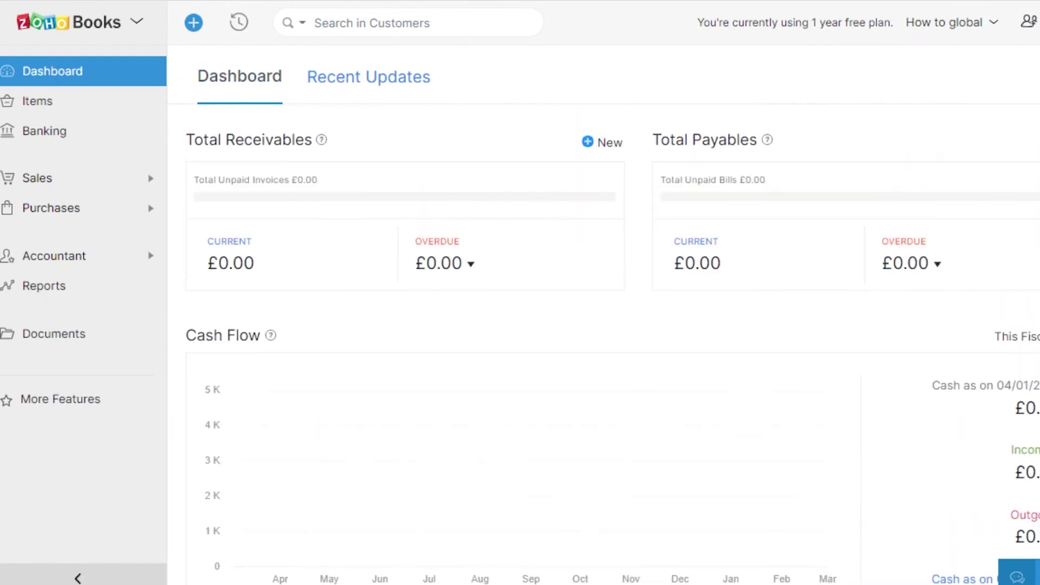